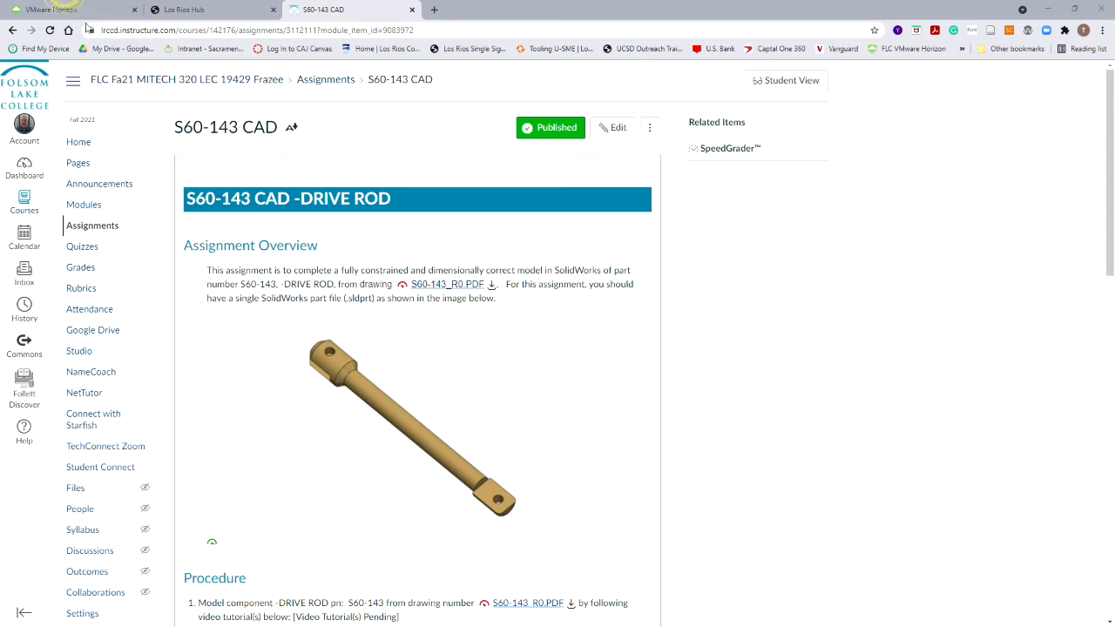
Switch to Acrobat and compare the rod drawings S60-117, S60-143 and S60-145
key(alt+Tab)
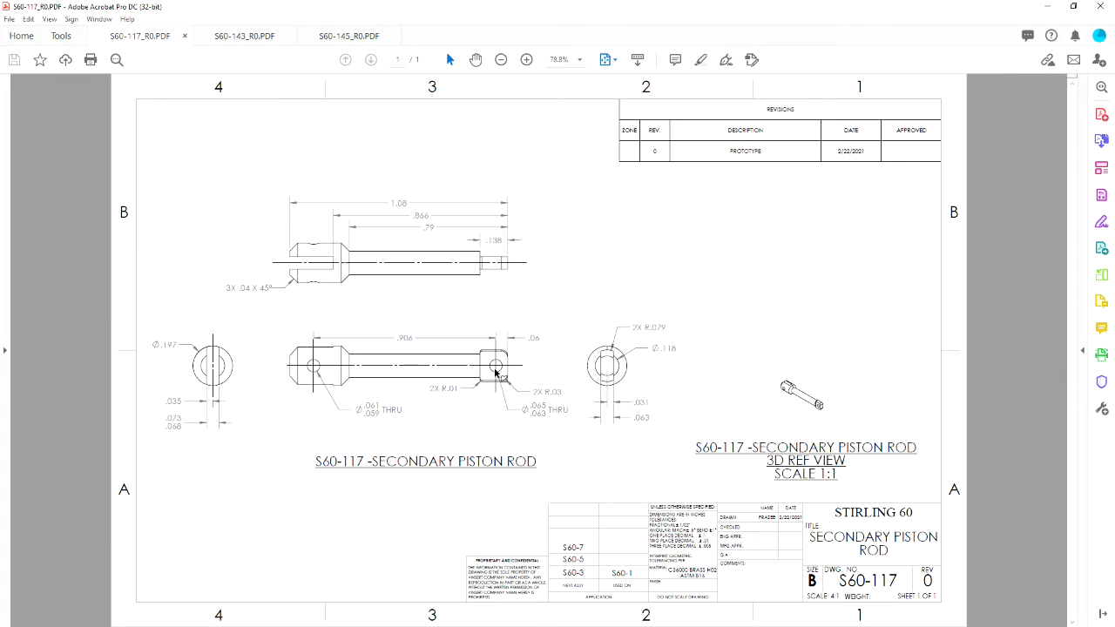
click(246, 38)
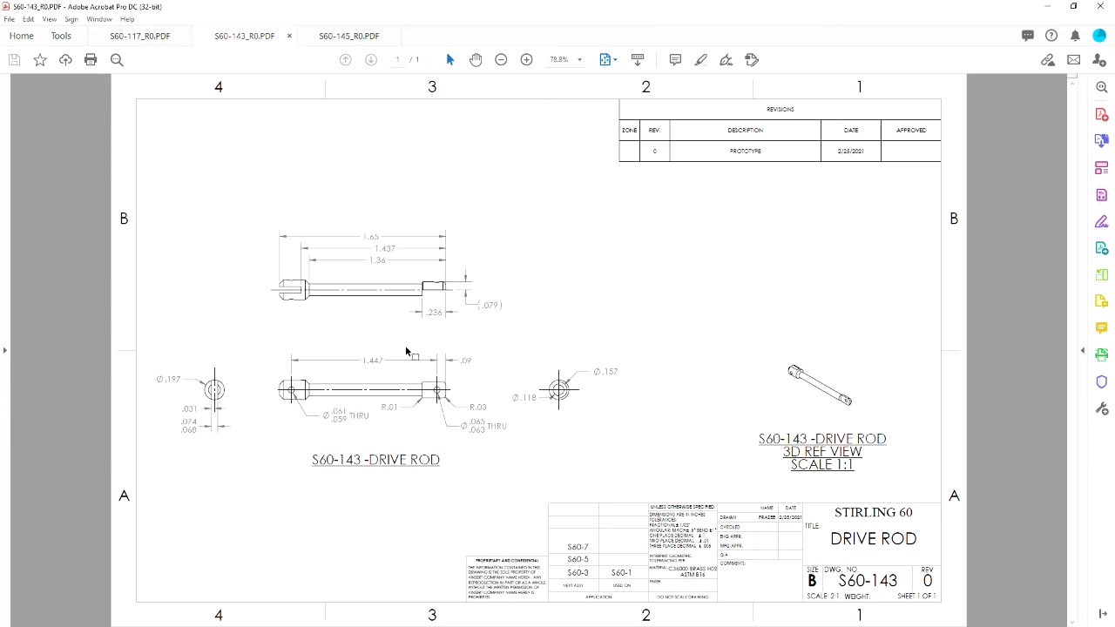
click(327, 41)
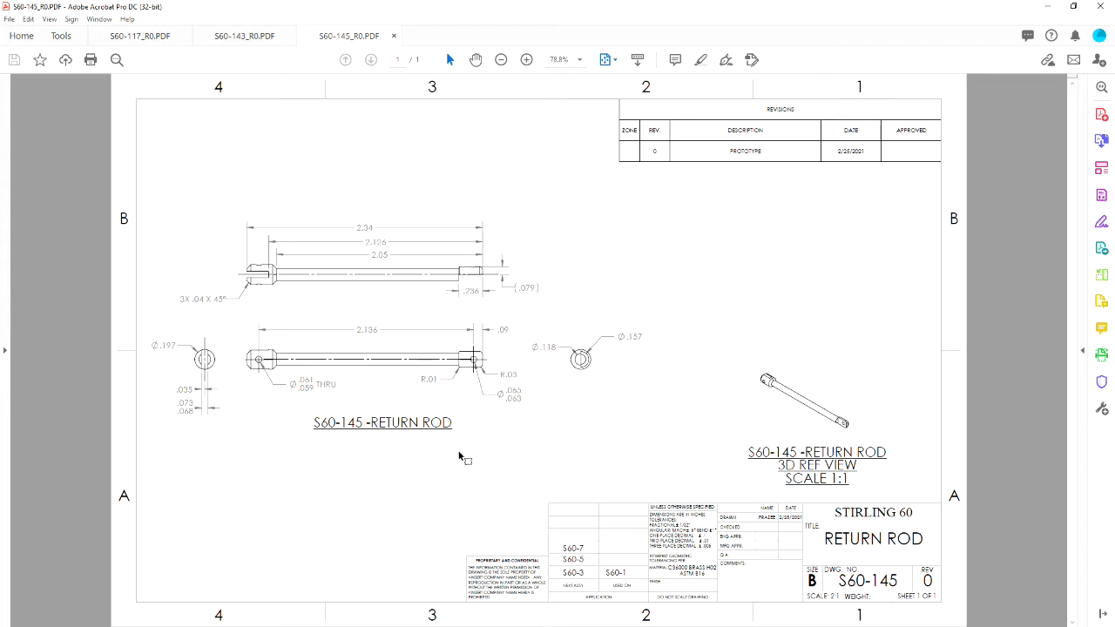
click(266, 38)
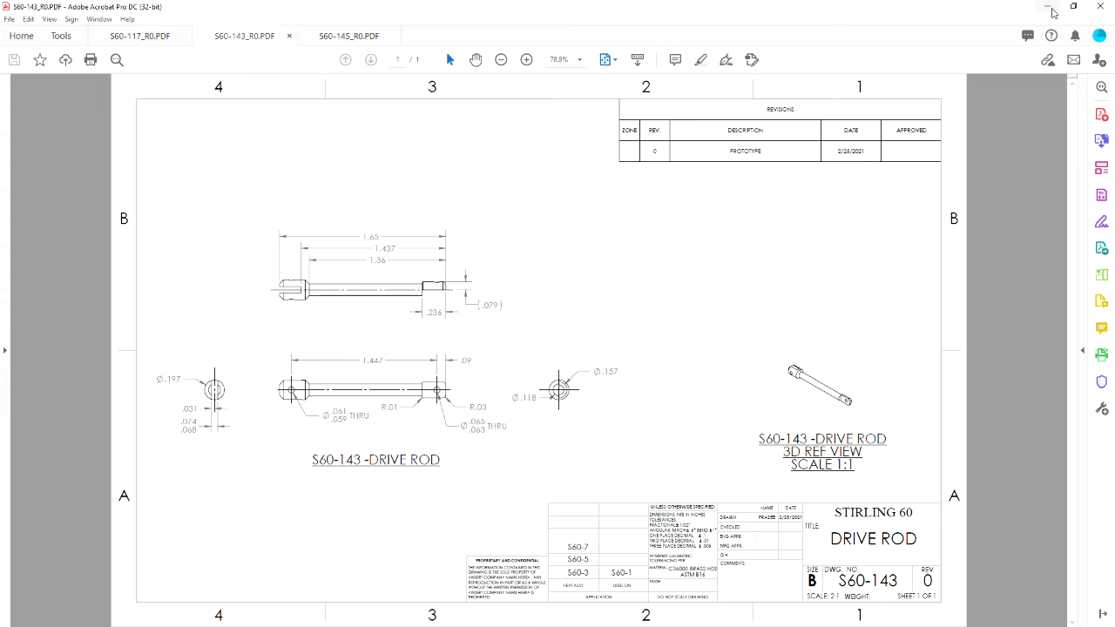
click(1050, 8)
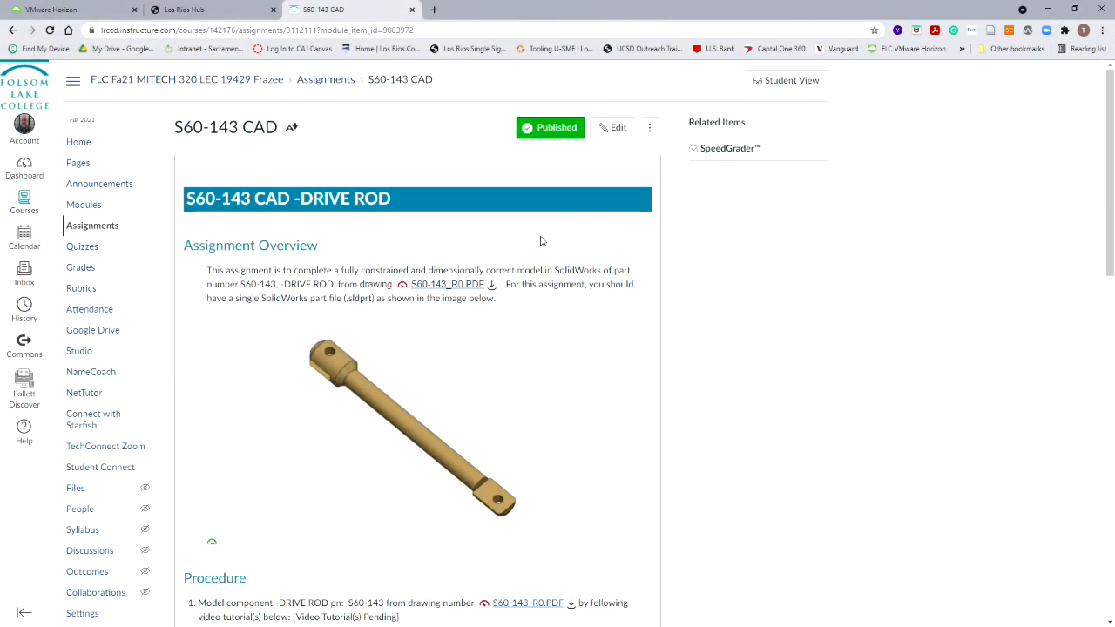
Switch to SOLIDWORKS in the VMware Horizon session and open the existing S60-117_R0 part from Documents
click(87, 11)
click(52, 89)
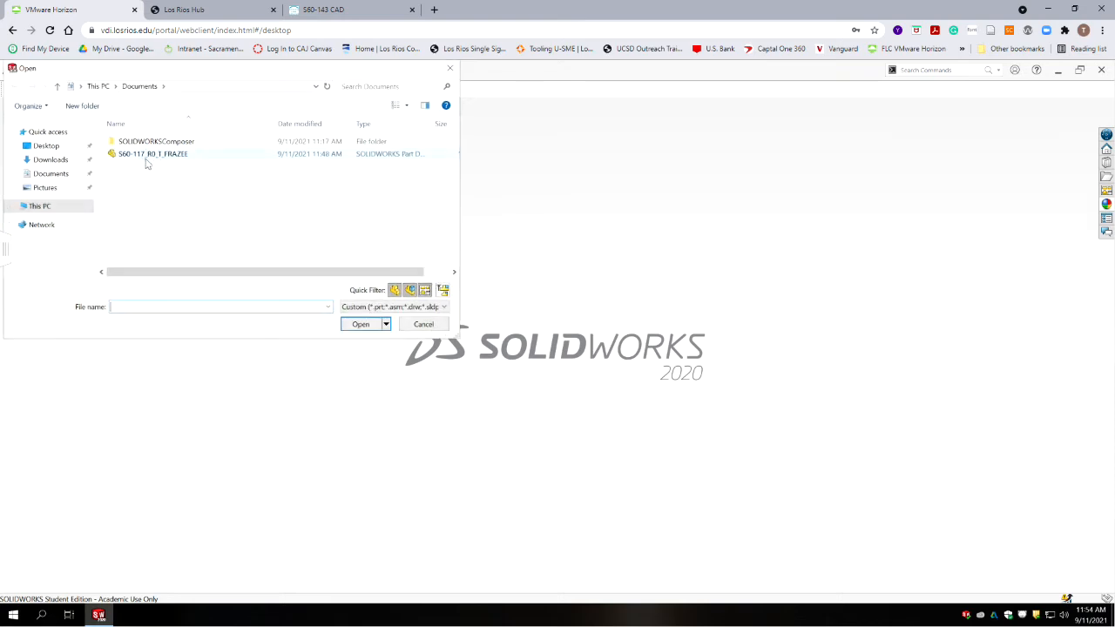
click(153, 156)
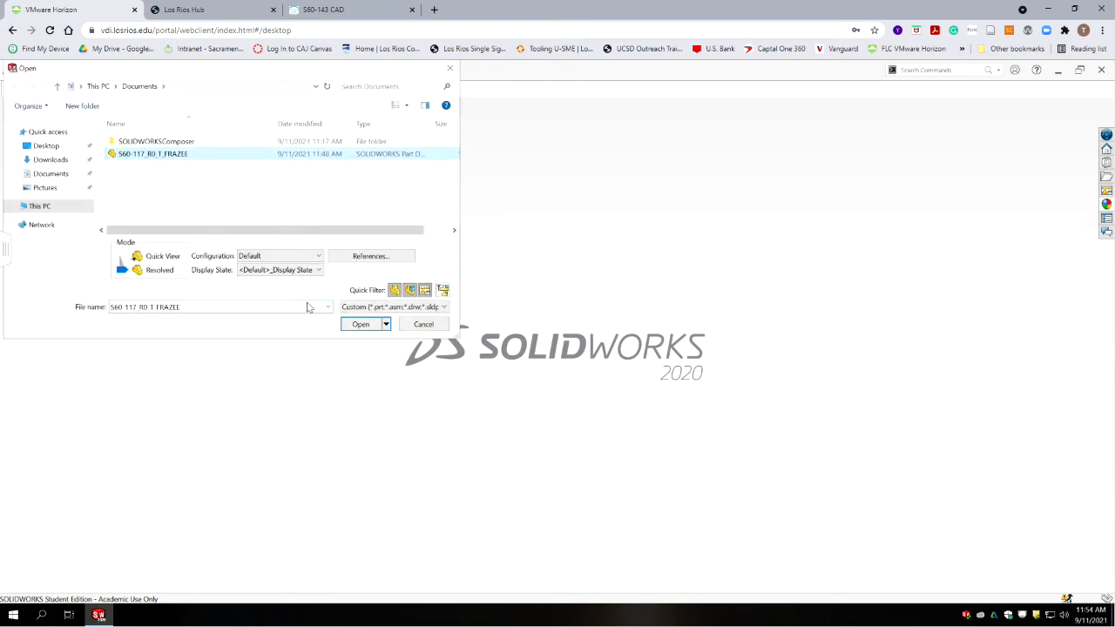
click(360, 324)
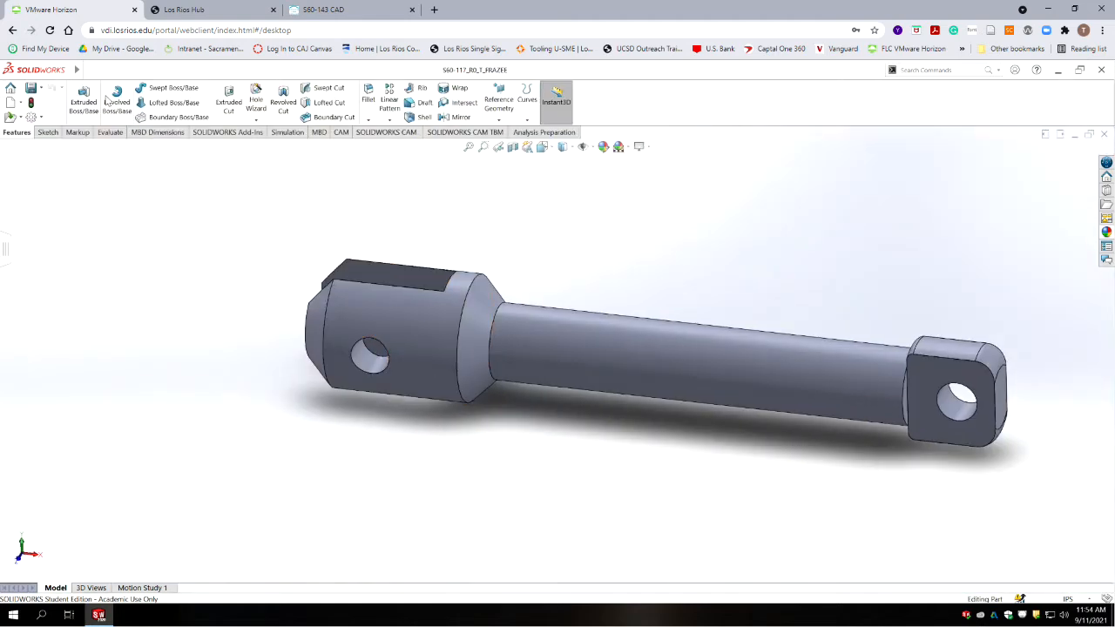
Save the part as a new file, replacing part number 117 with 143 in the file name
click(40, 88)
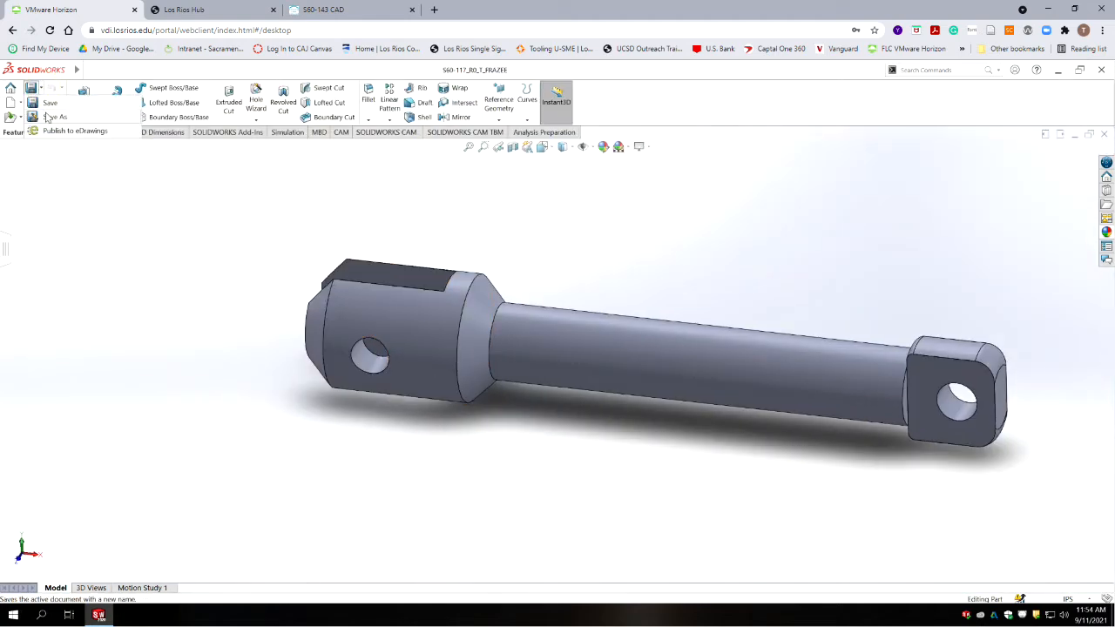
click(48, 117)
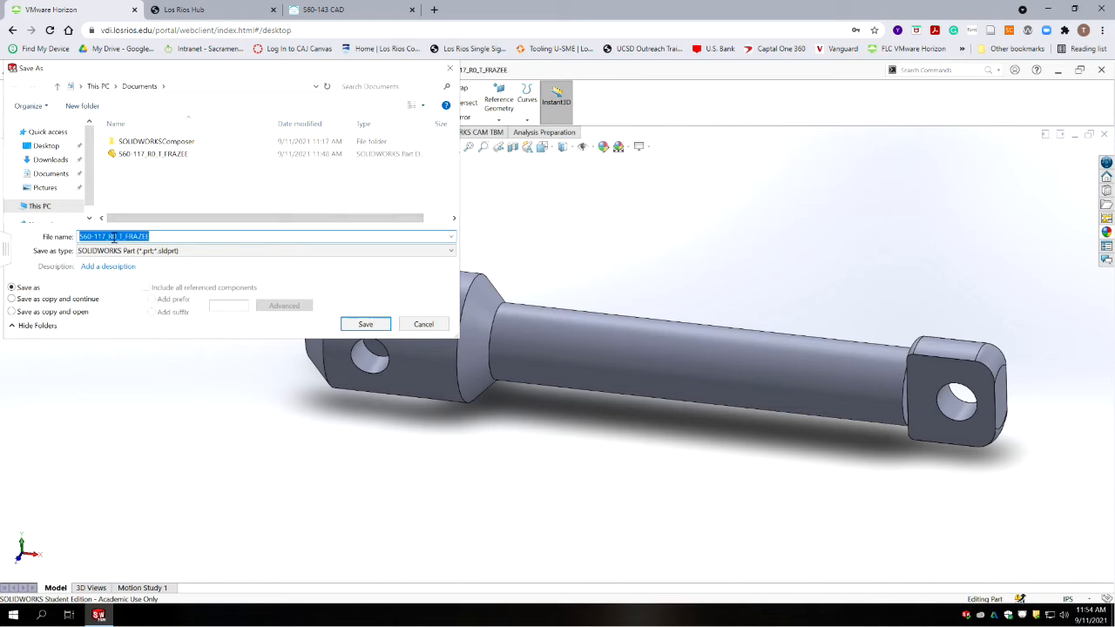
click(105, 236)
key(BackSpace)
key(BackSpace)
text(43)
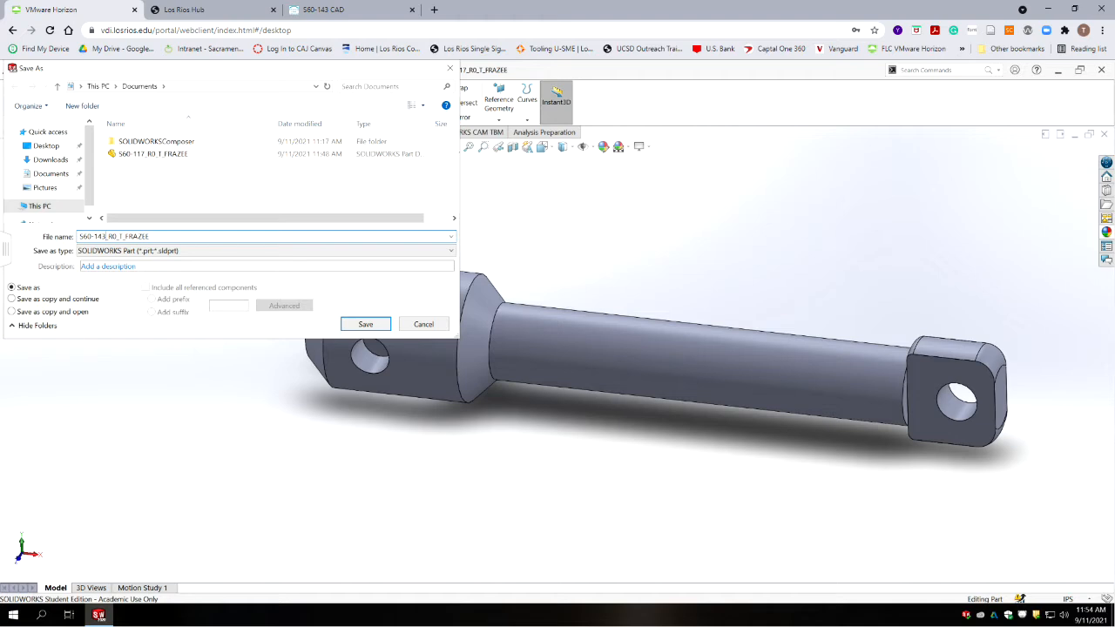
click(365, 324)
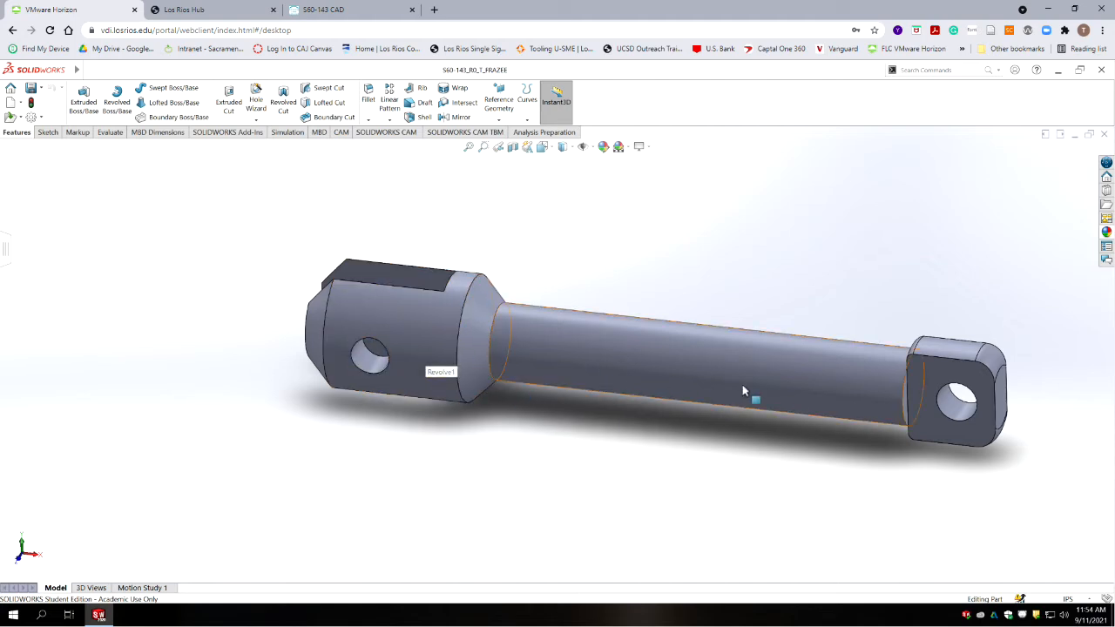
Roll the feature history back to directly after Revolve1, leaving out the three extruded cuts
scroll(766, 407, up, 5)
scroll(768, 398, down, 4)
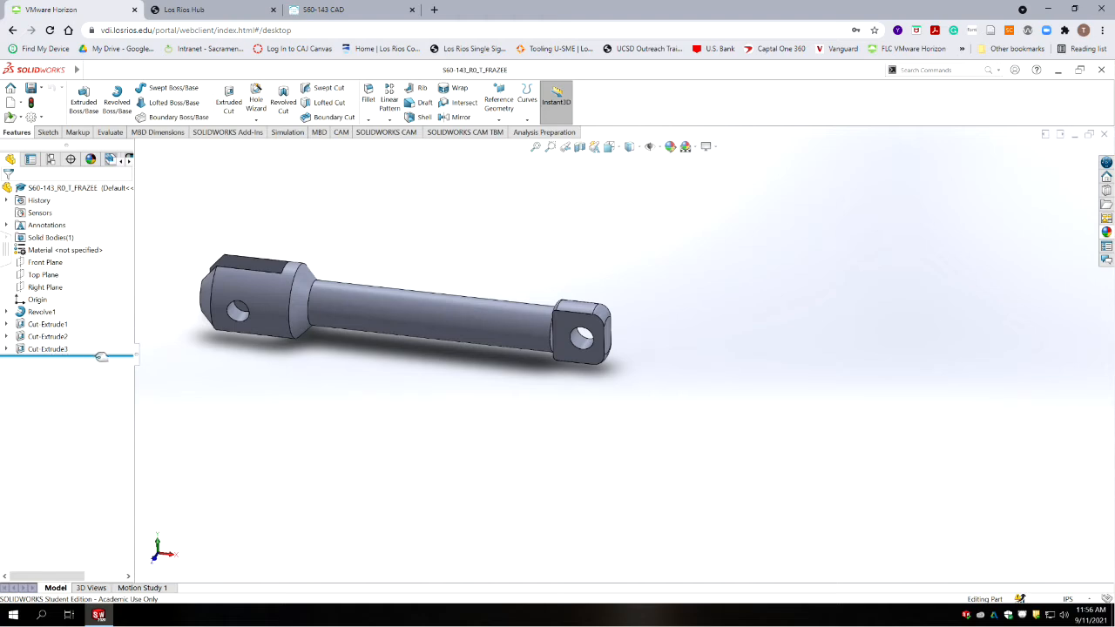
drag(101, 355, 110, 331)
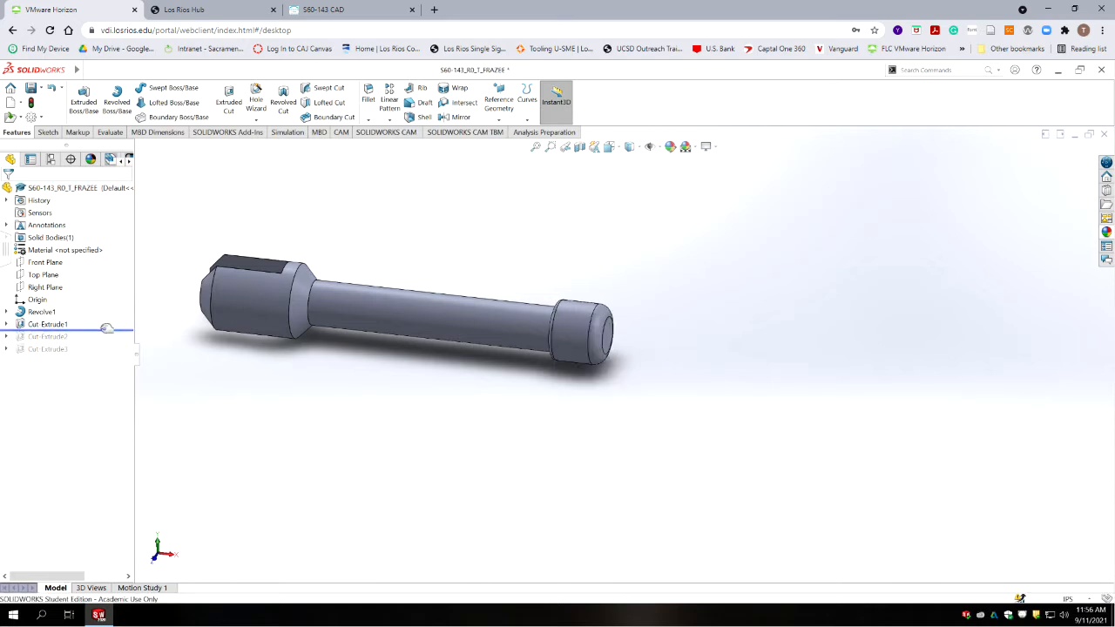
drag(106, 324, 104, 317)
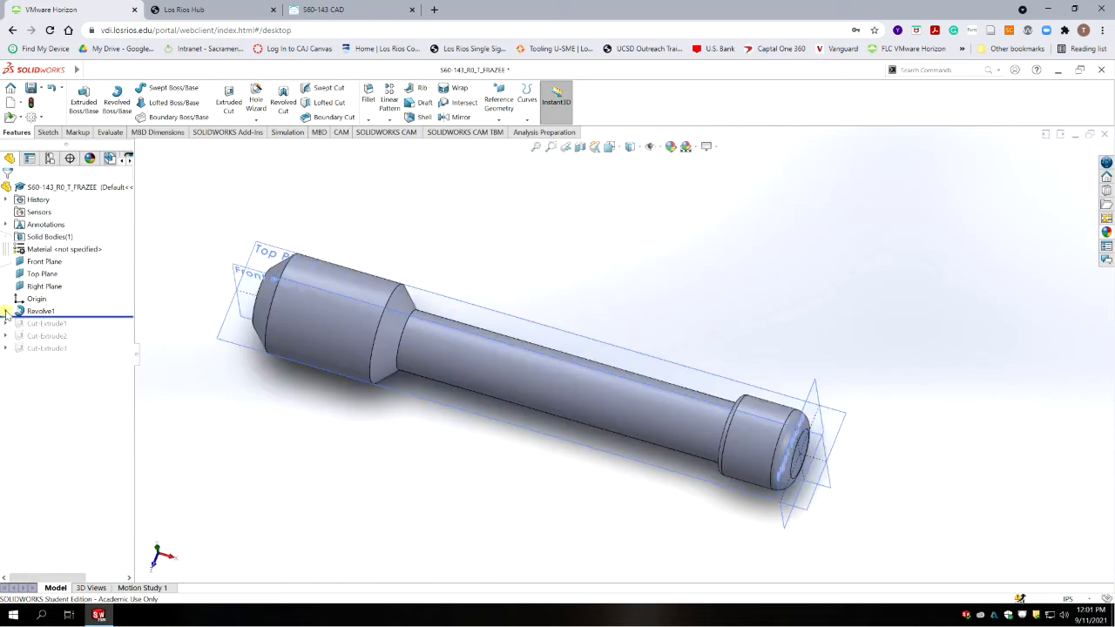
Open Revolve1's profile sketch for editing and orient the view normal to the sketch plane
click(5, 310)
click(50, 323)
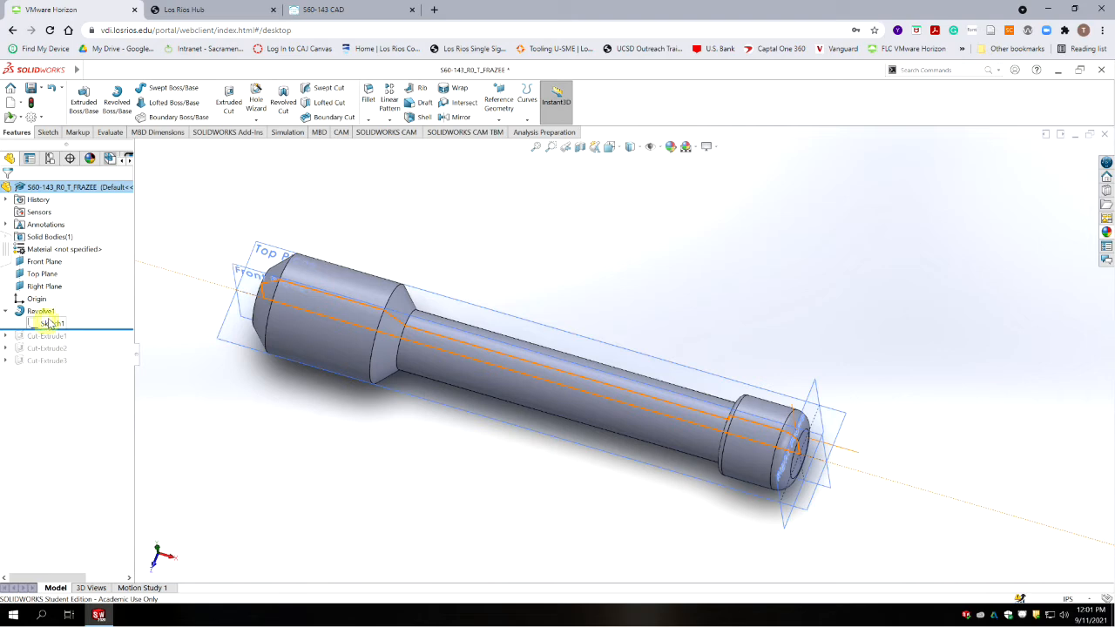
click(56, 296)
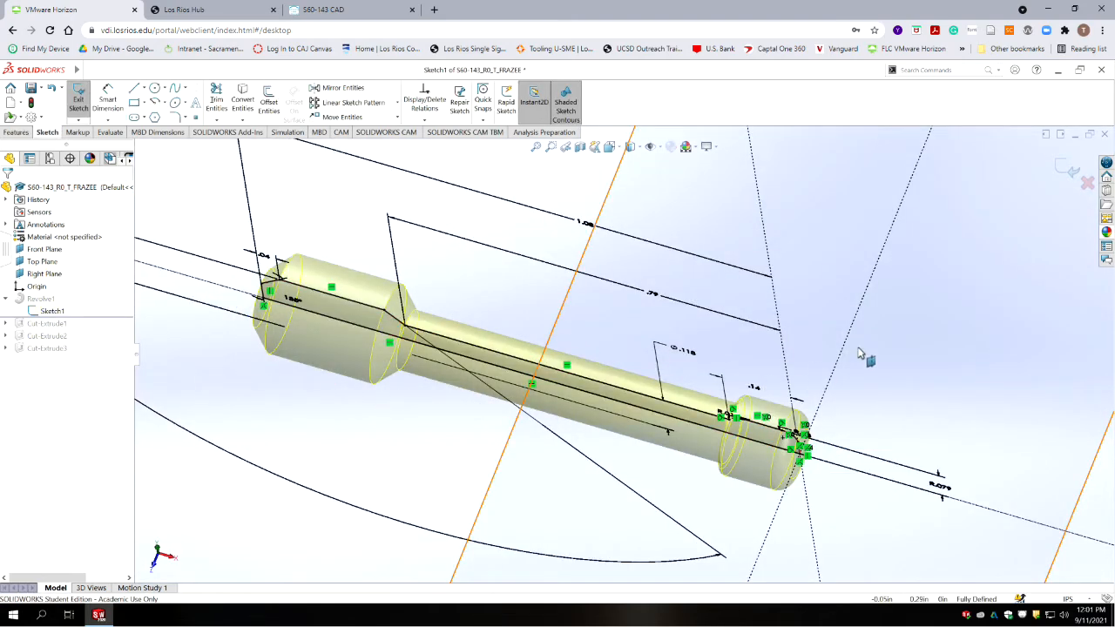
click(638, 147)
click(640, 149)
click(621, 148)
click(622, 148)
click(622, 148)
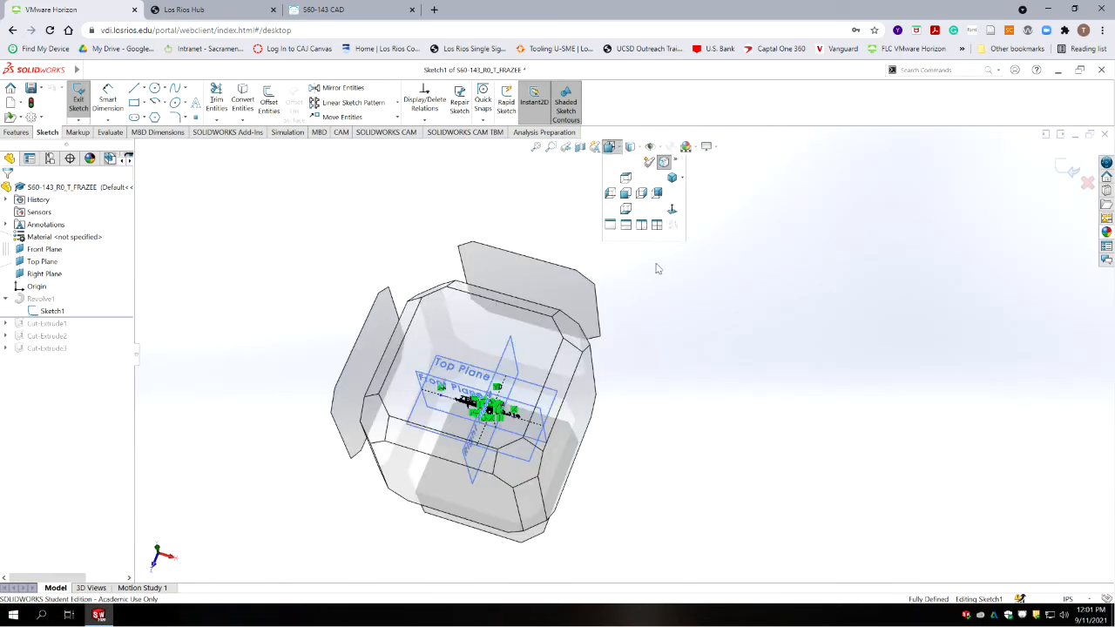
click(671, 212)
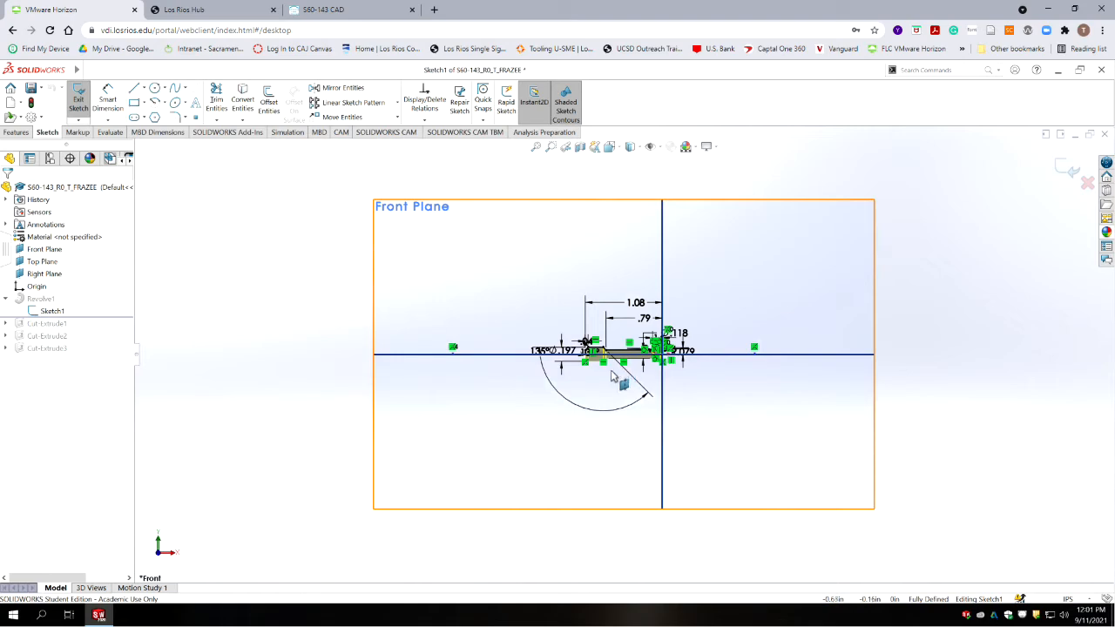
Consult the S60-143 drawing and set the length of the rod's small end section to .236 in
scroll(642, 370, up, 4)
scroll(644, 304, down, 3)
scroll(673, 258, up, 1)
scroll(673, 258, up, 3)
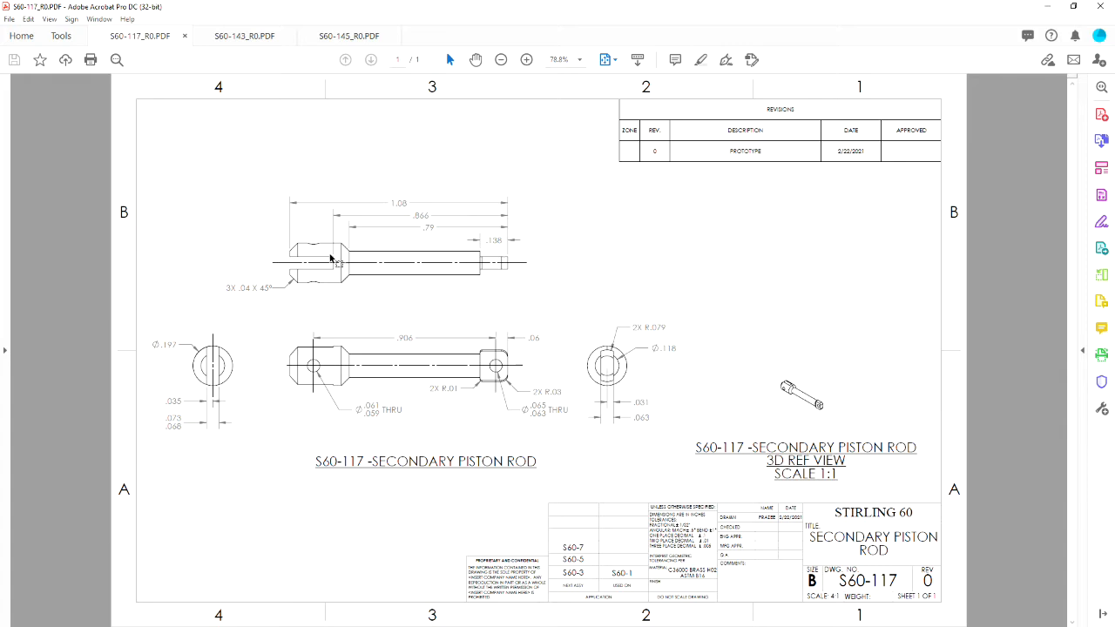
click(259, 37)
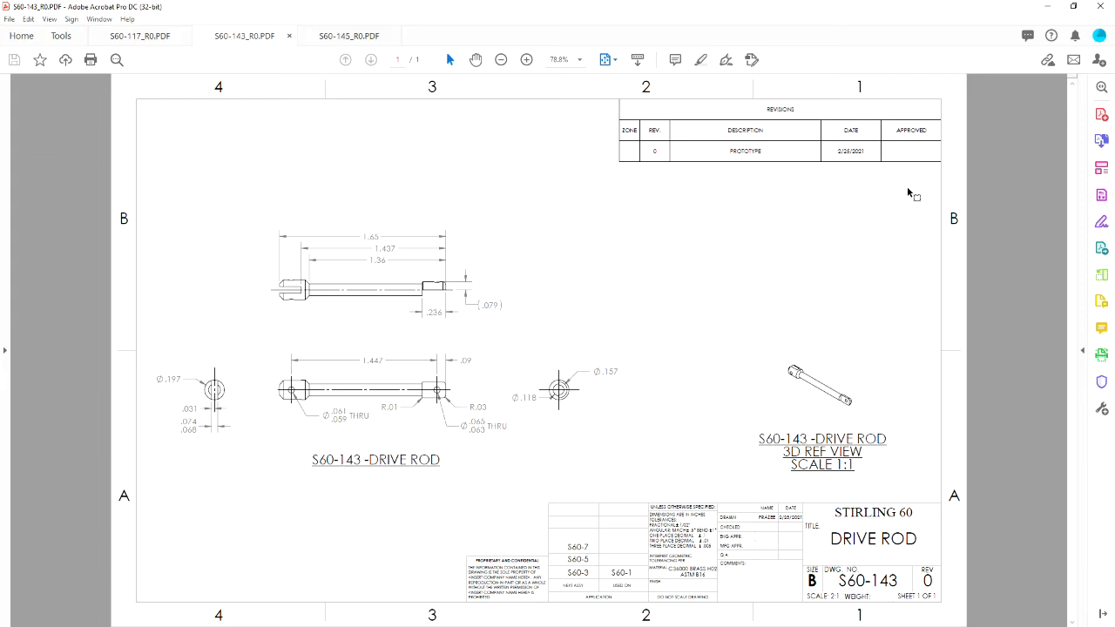
click(1045, 9)
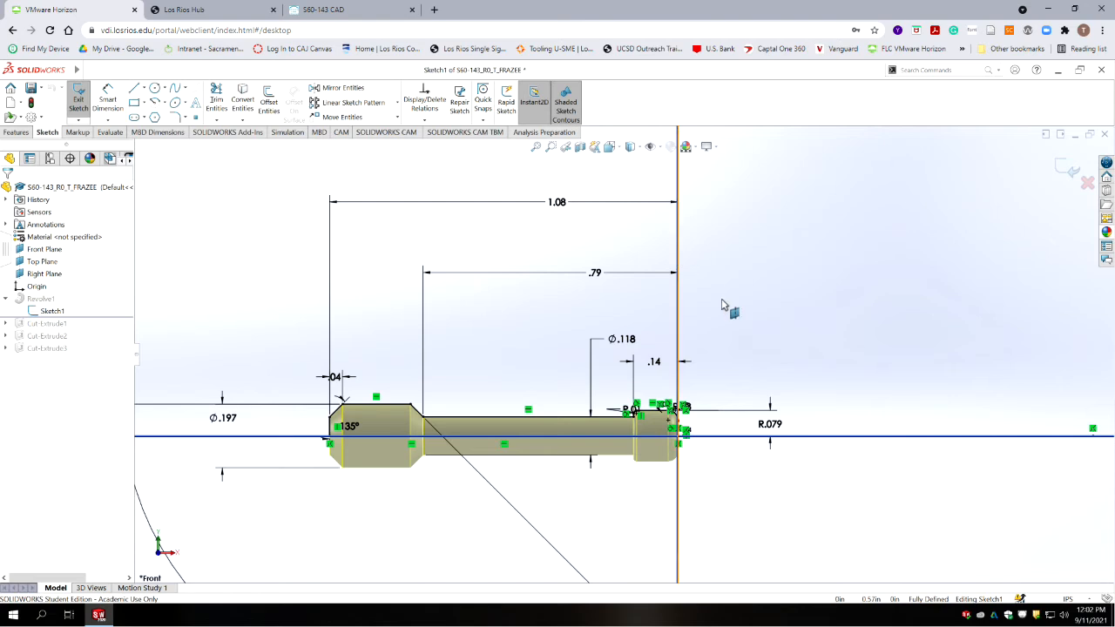
click(655, 362)
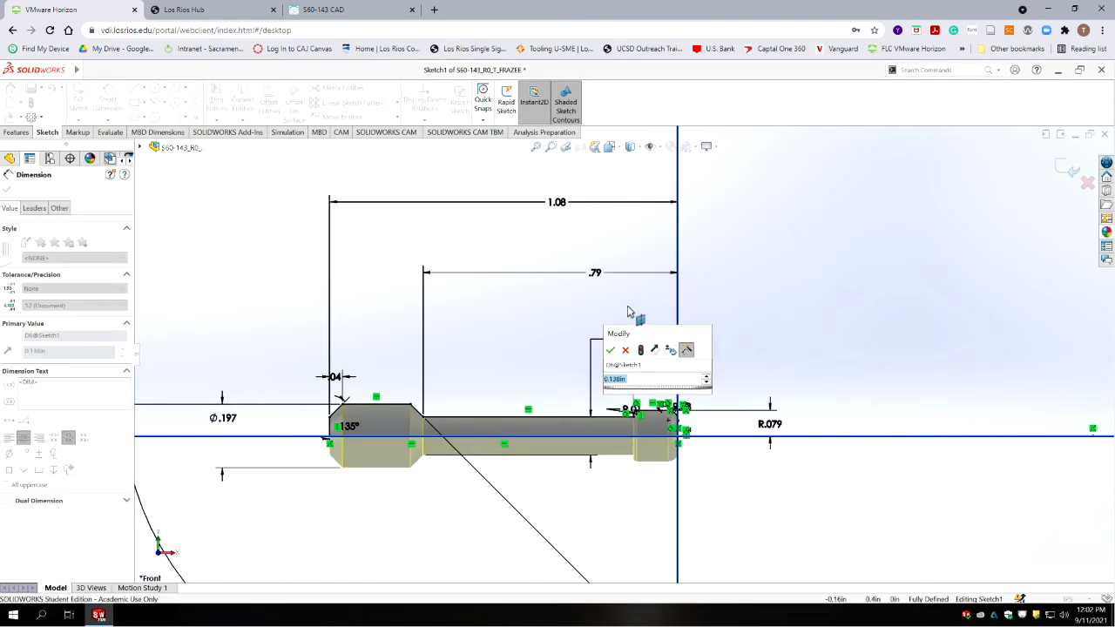
key(BackSpace)
text(.2)
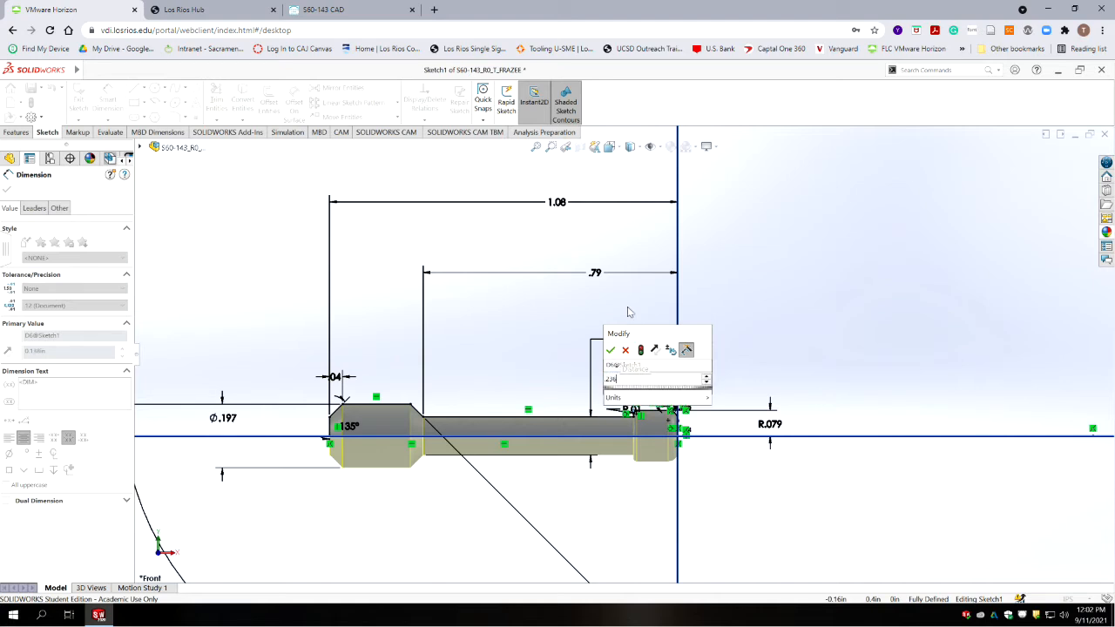
text(36)
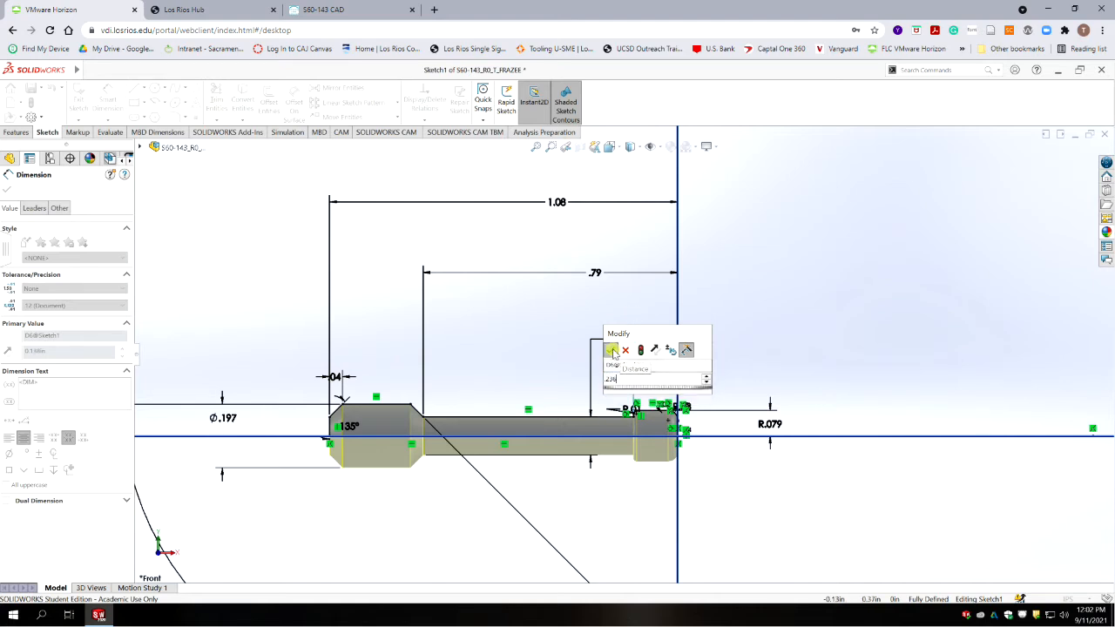
click(609, 350)
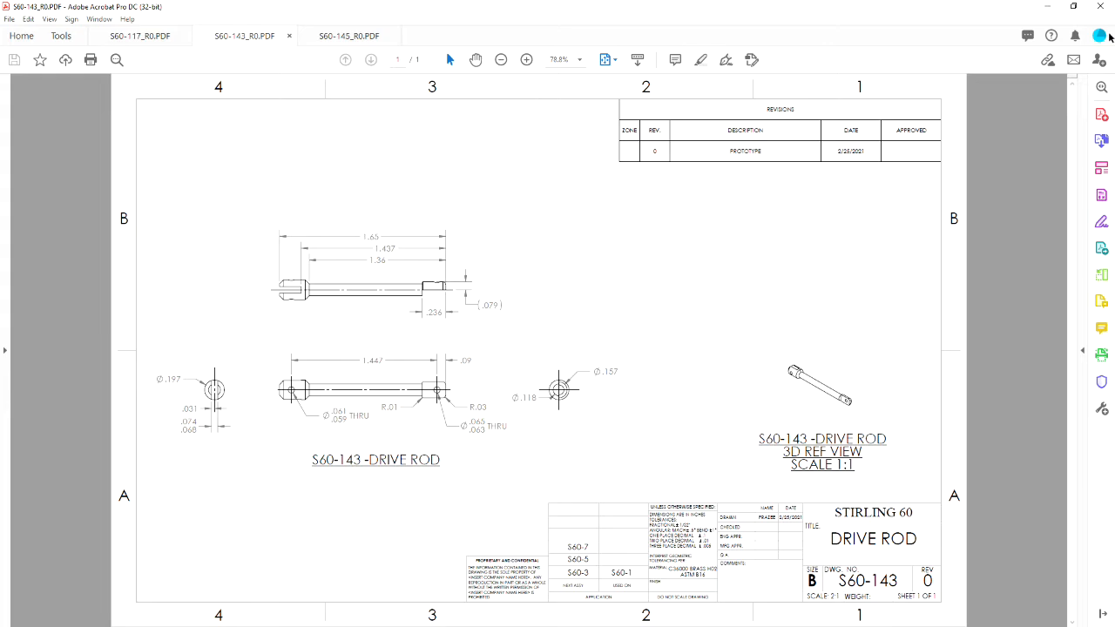
Set the rod profile's overall length to 1.65 in, as given on the drawing
click(1046, 7)
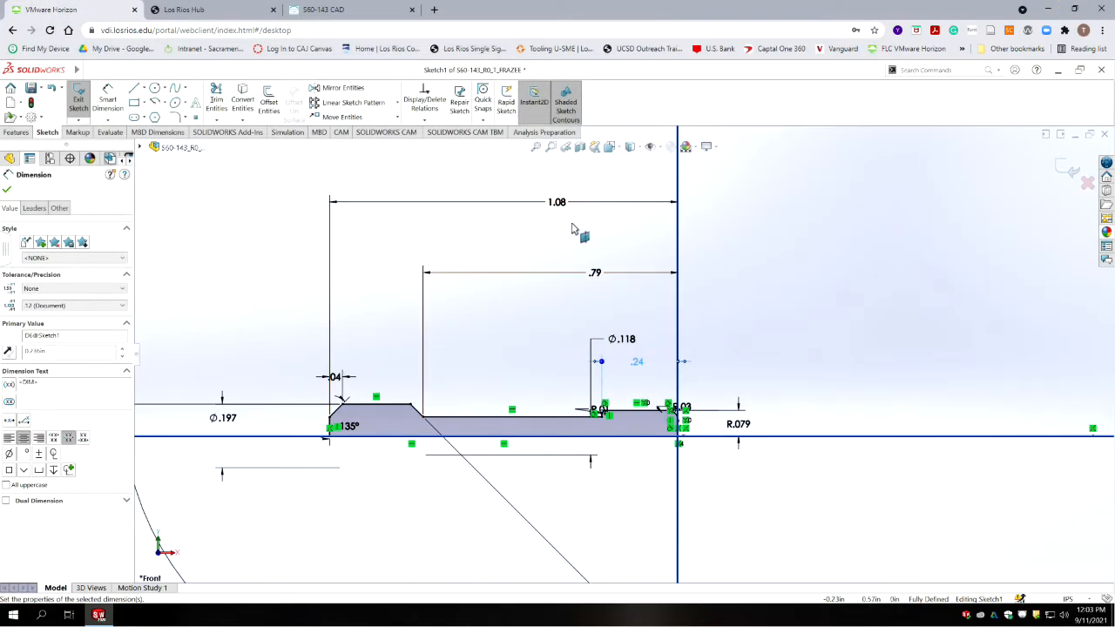
double_click(554, 202)
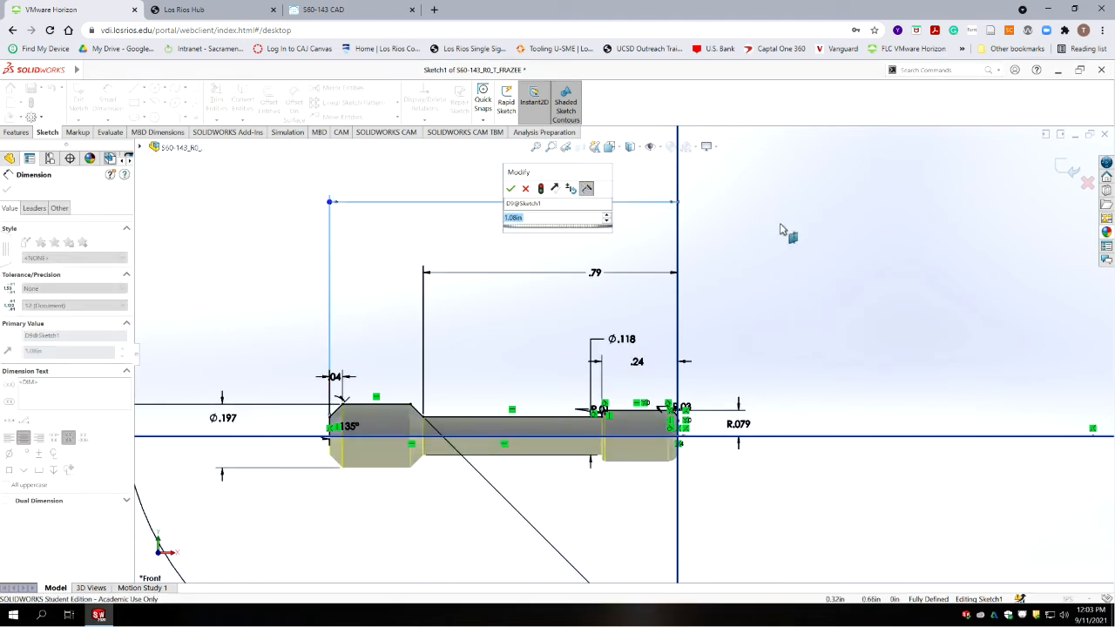
text(1.6)
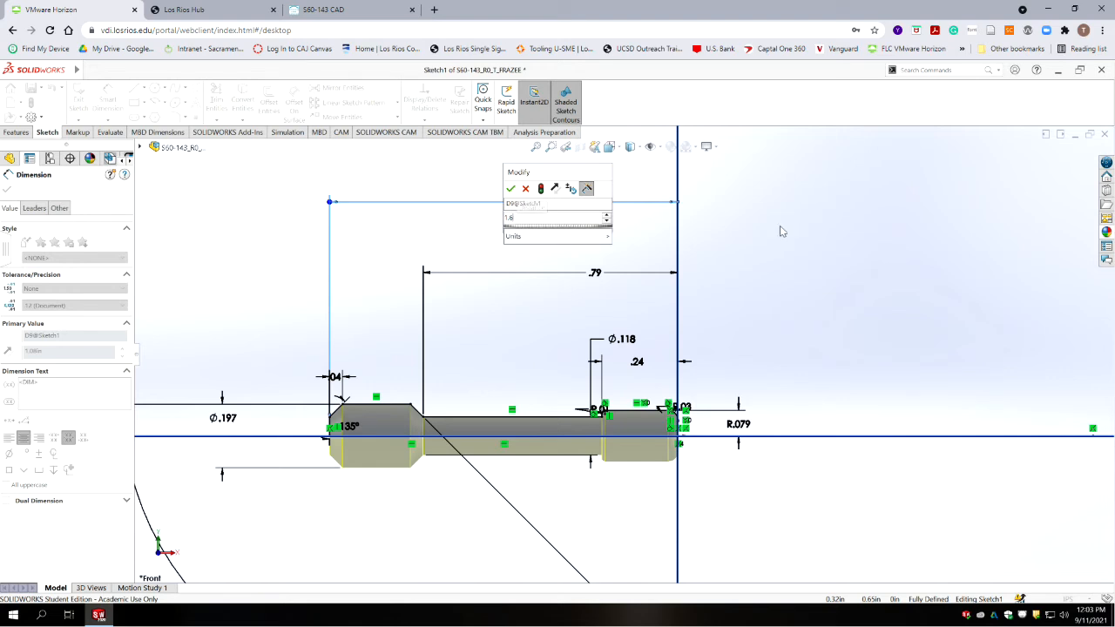
mouse_move(577, 238)
text(5)
click(510, 188)
Set the distance from the small end face to the base of the large head's chamfer to 1.36 in
scroll(435, 357, down, 5)
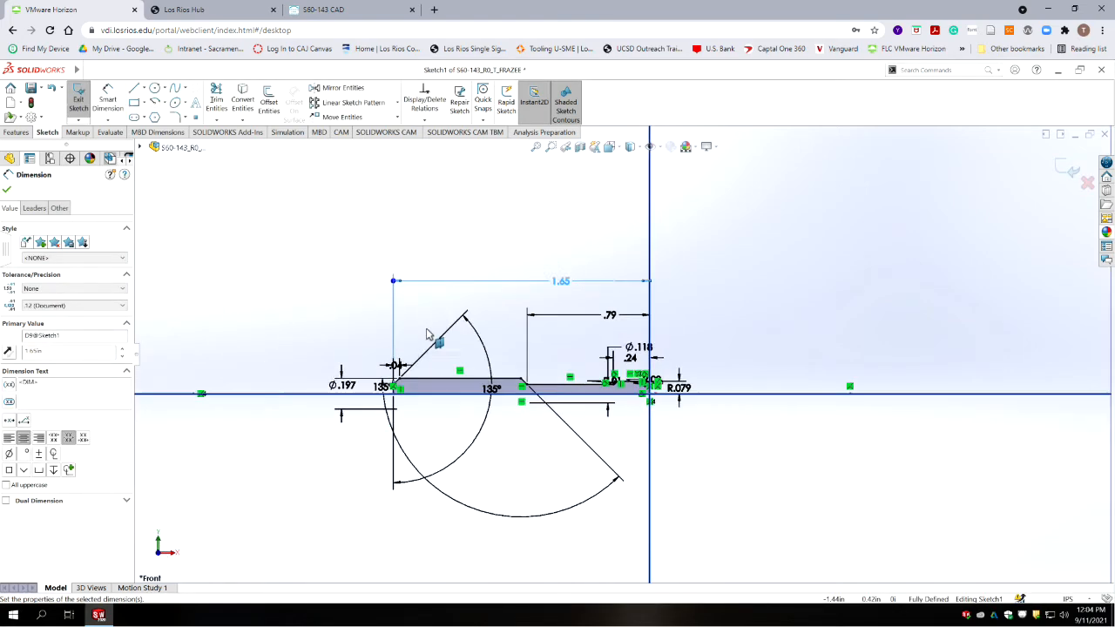
scroll(572, 361, up, 4)
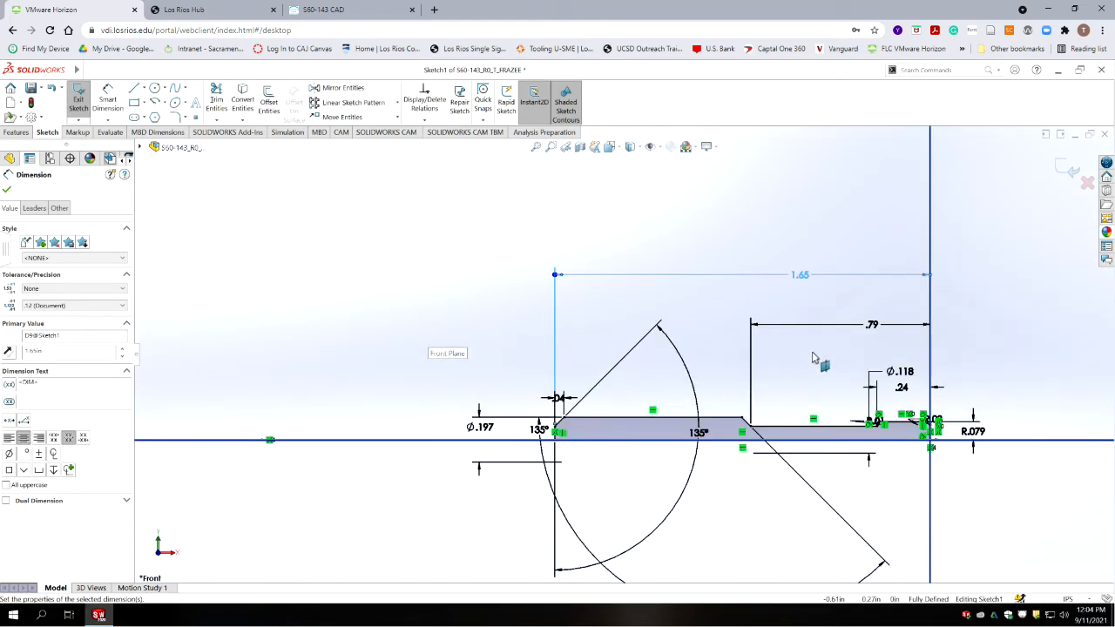
double_click(878, 324)
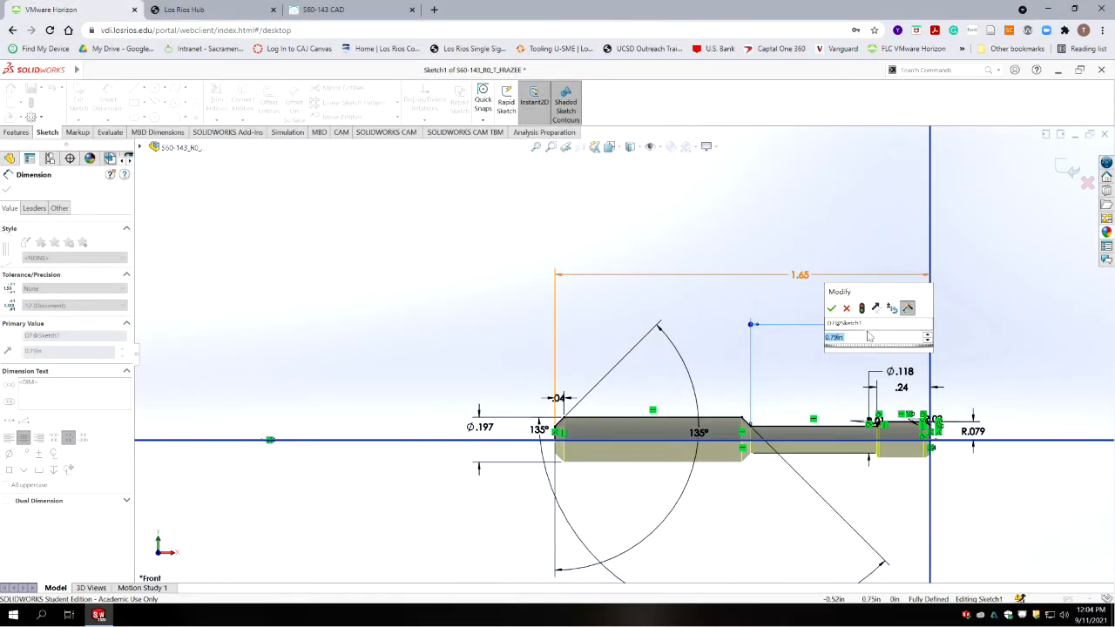
text(1.36)
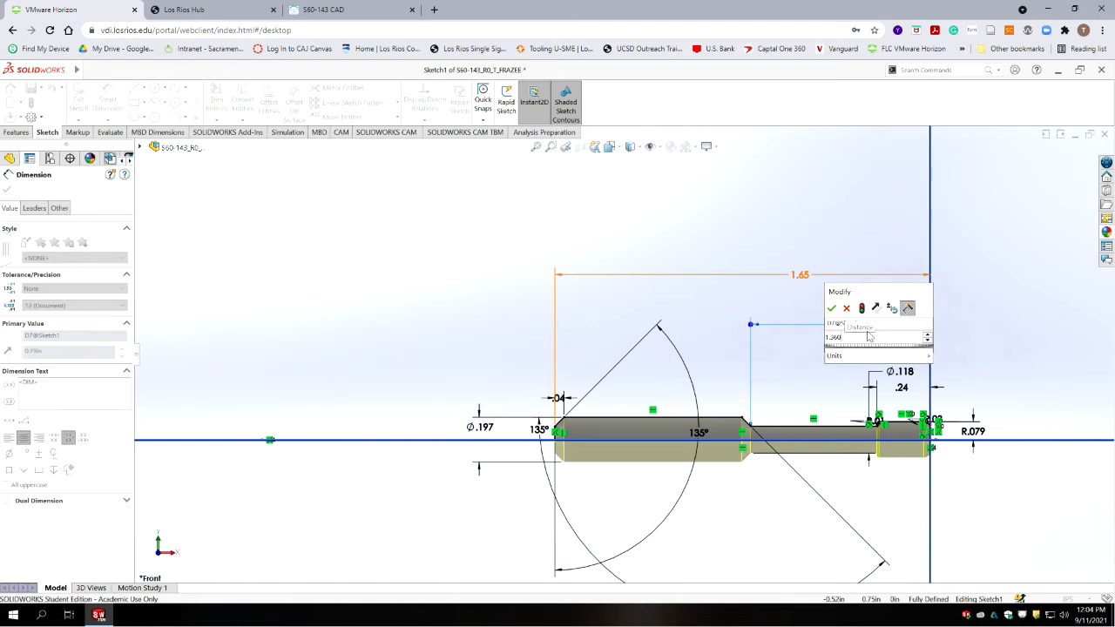
click(831, 308)
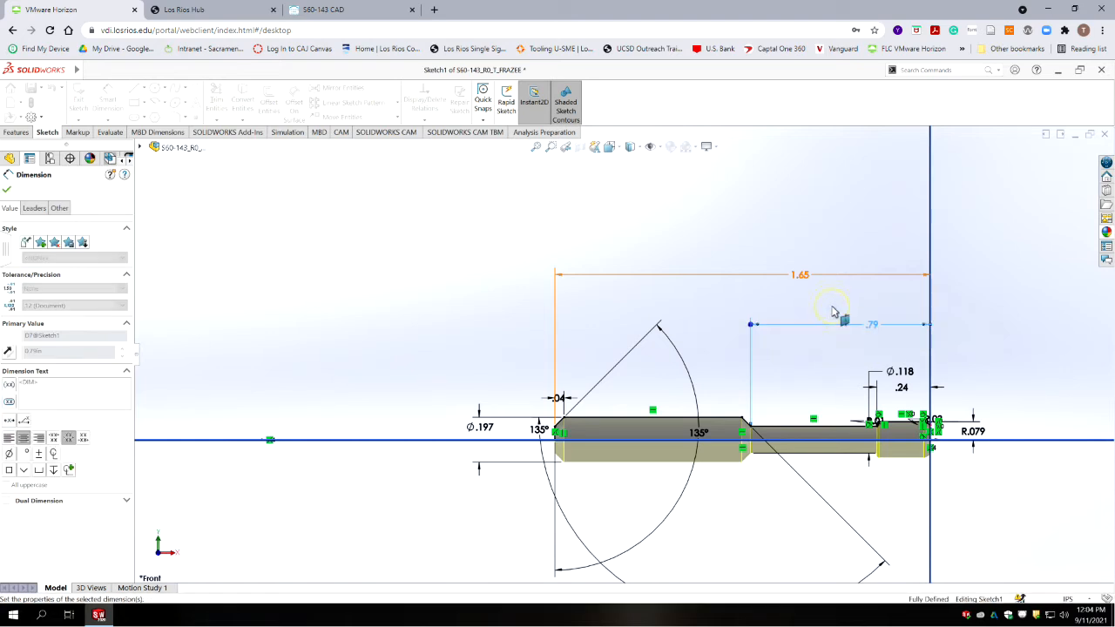
scroll(921, 426, down, 2)
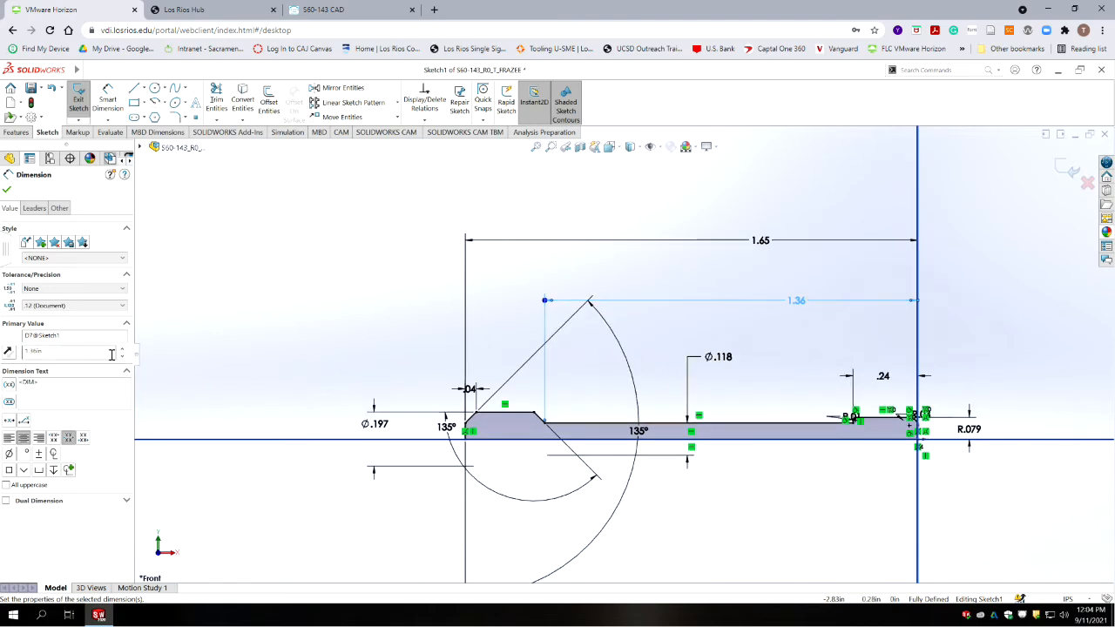
Display the distance dimension from the small end face to the base of the head's chamfer with three decimal places
click(74, 304)
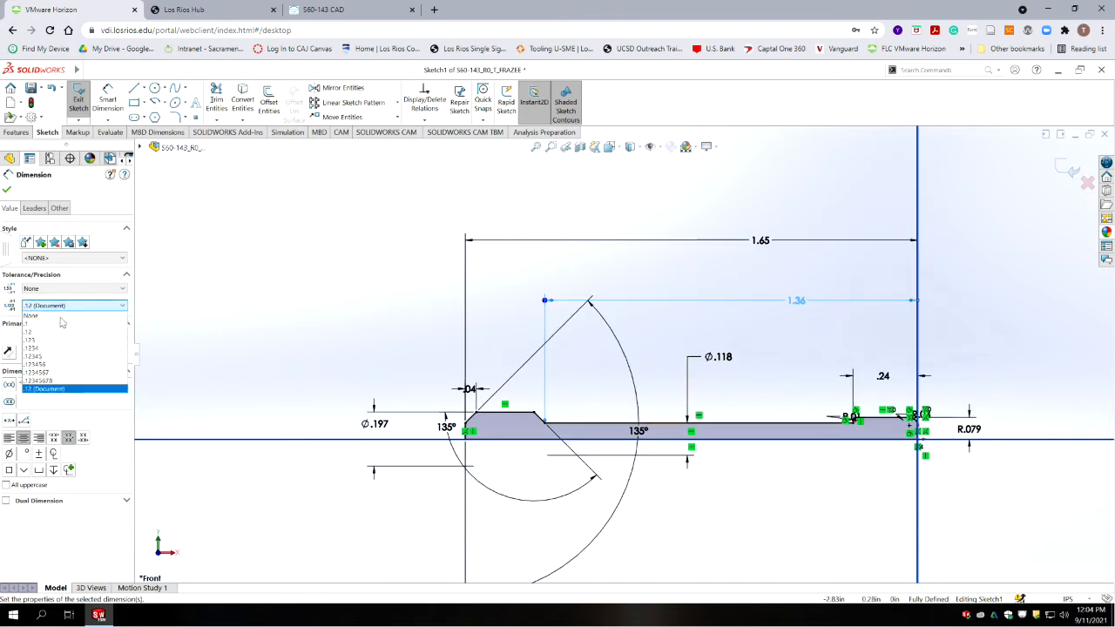
click(56, 339)
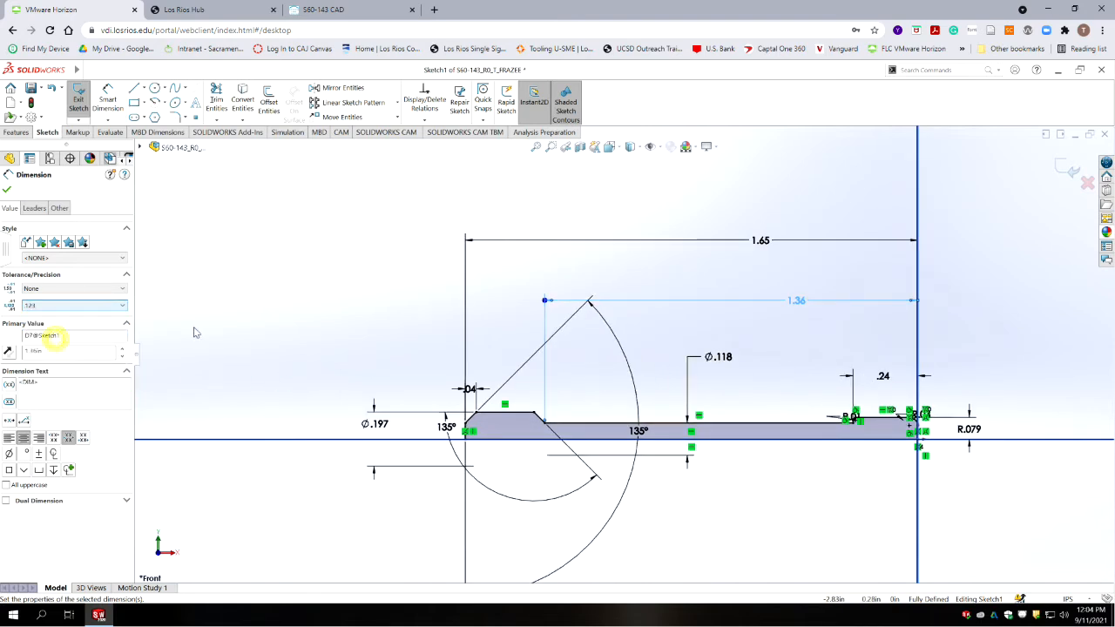
click(7, 190)
Set the precision of the rod profile's overall length dimension to three decimal places (.123)
double_click(758, 242)
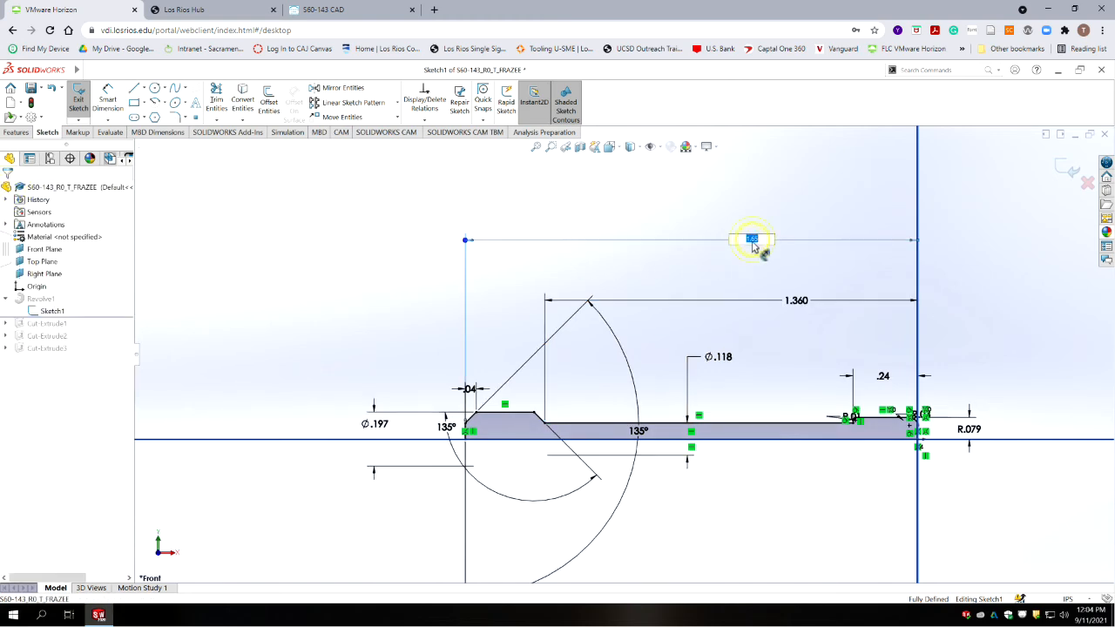
click(728, 242)
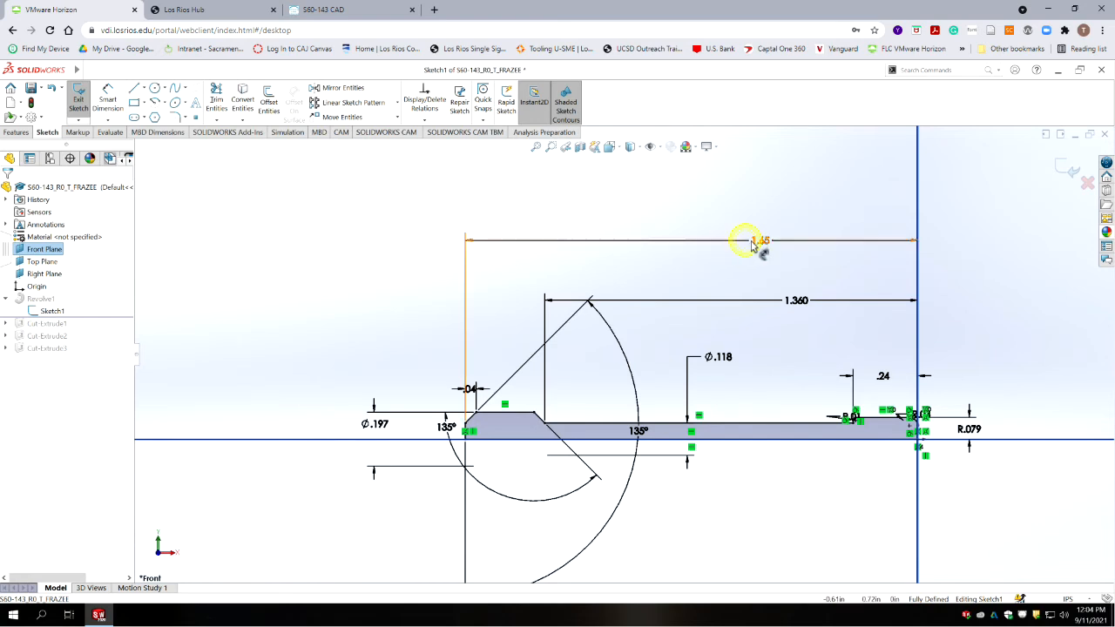
double_click(754, 244)
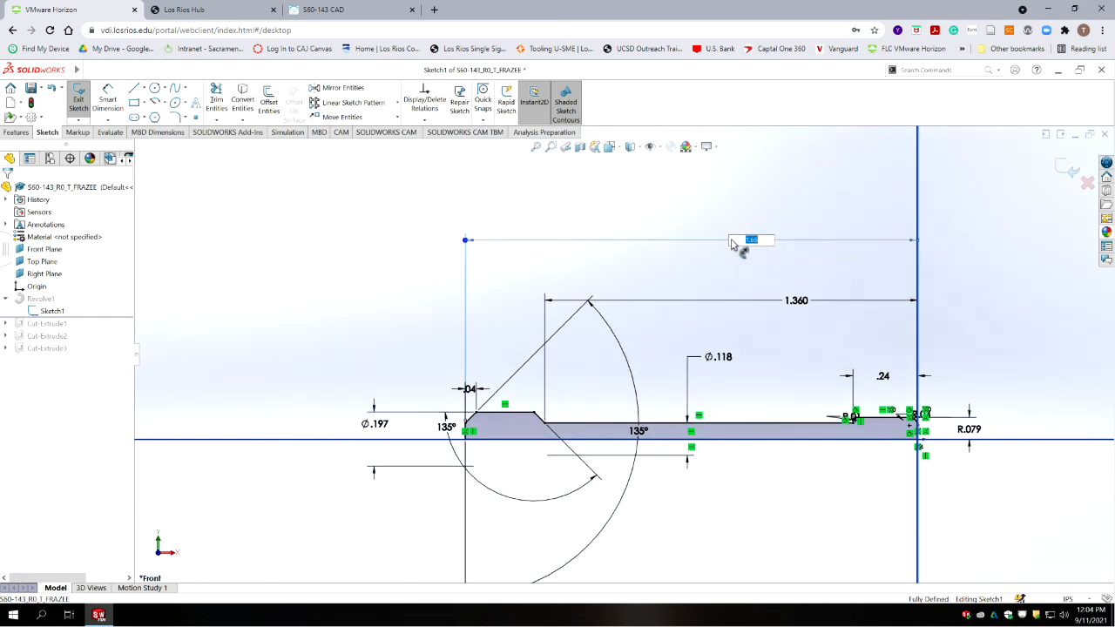
click(728, 242)
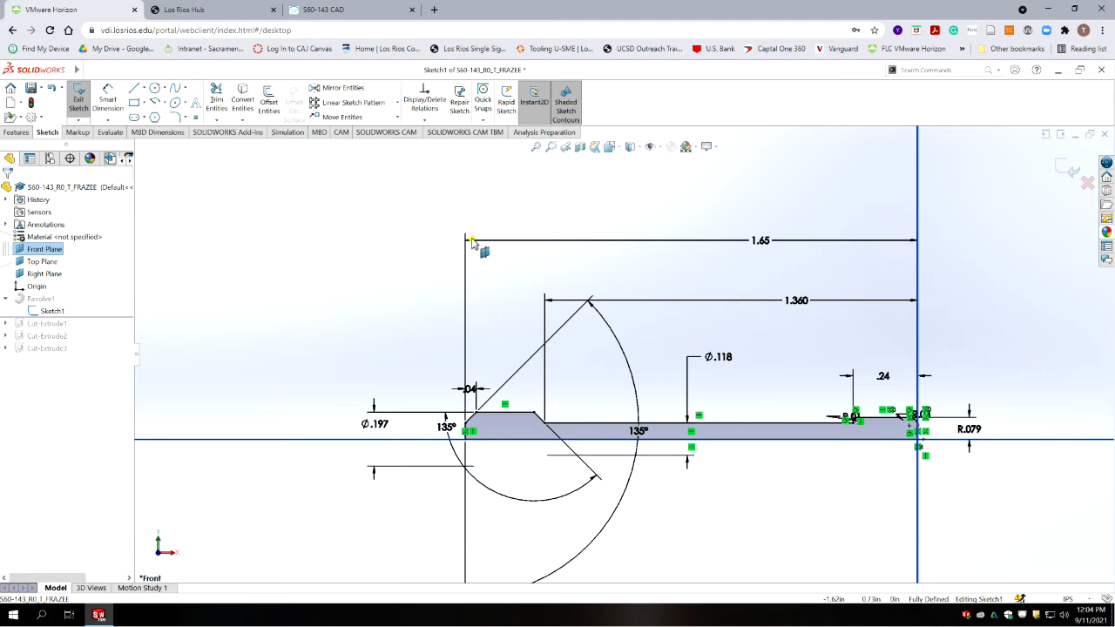
double_click(761, 240)
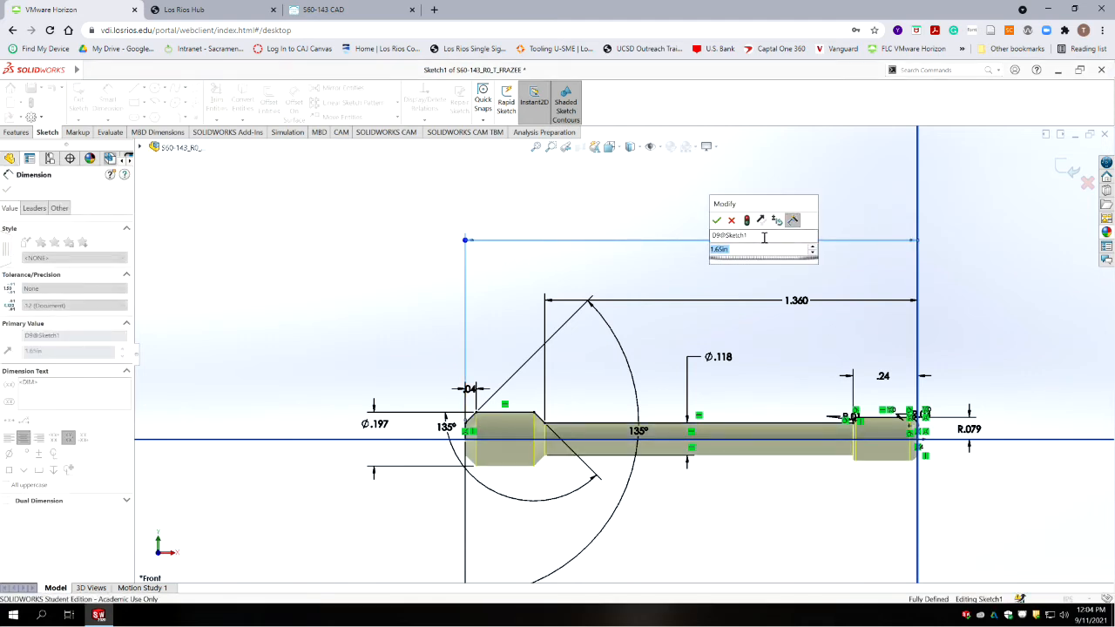
key(Return)
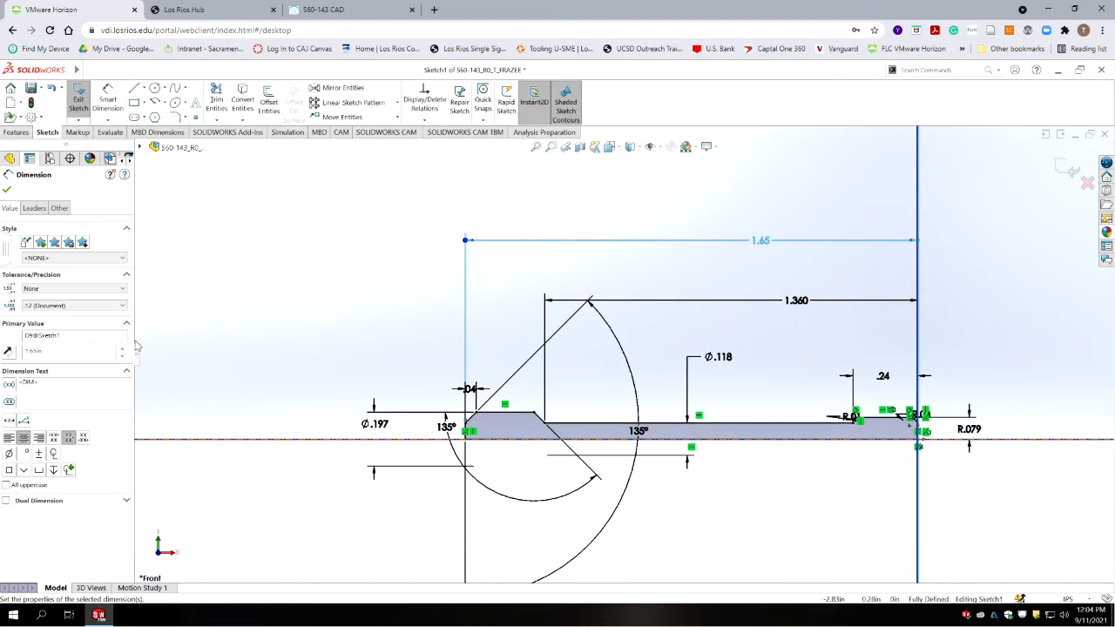
click(72, 306)
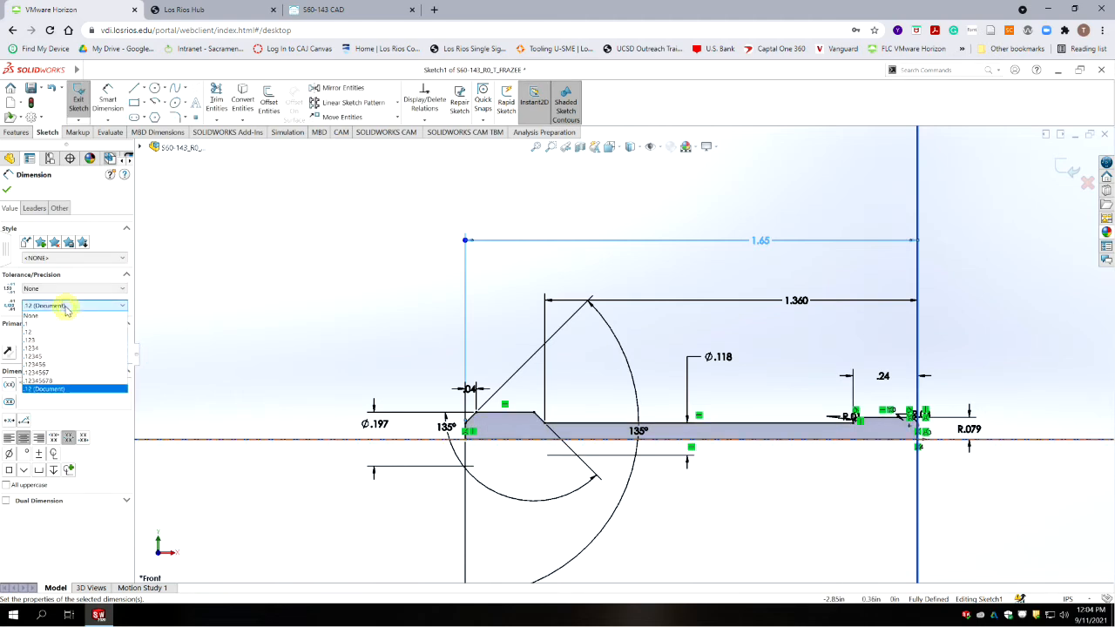
click(37, 341)
click(8, 191)
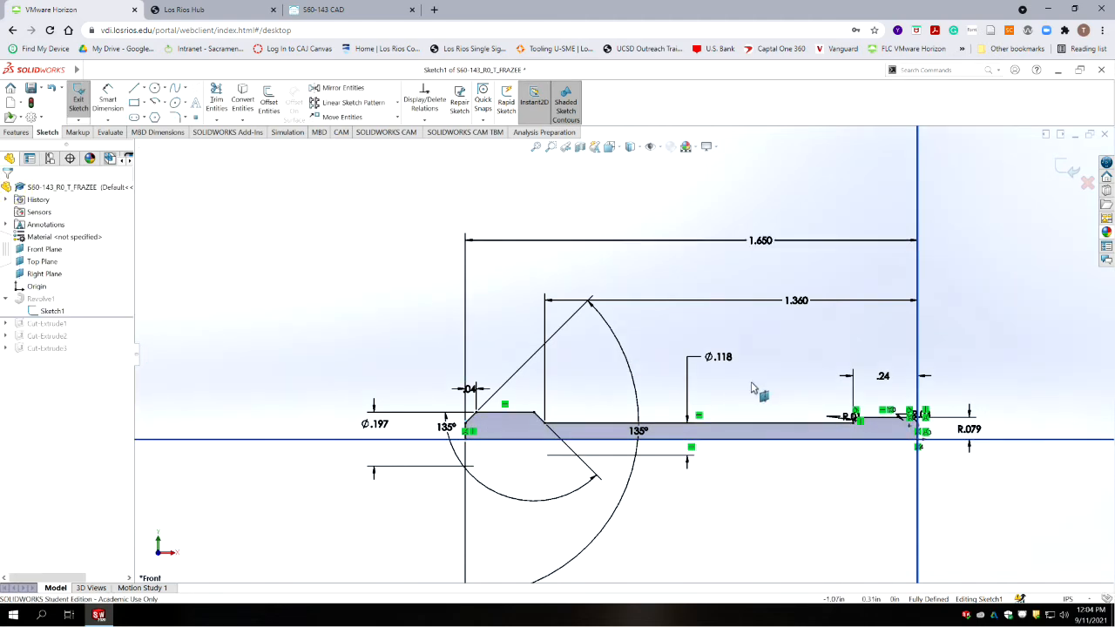
Change the small end section's length dimension to three-decimal precision
click(881, 375)
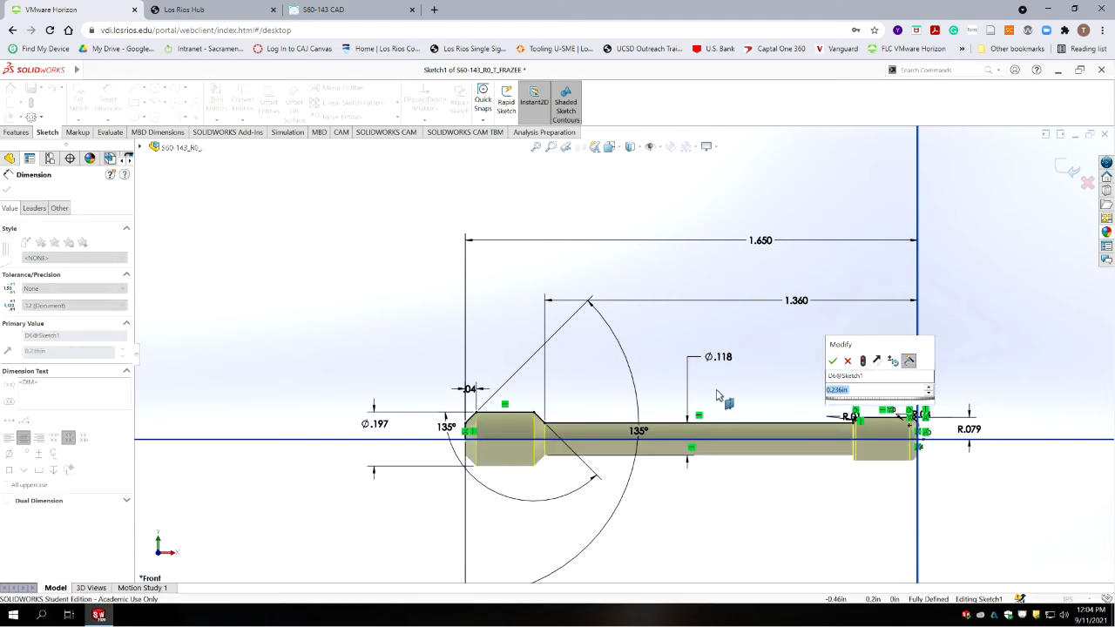
click(832, 360)
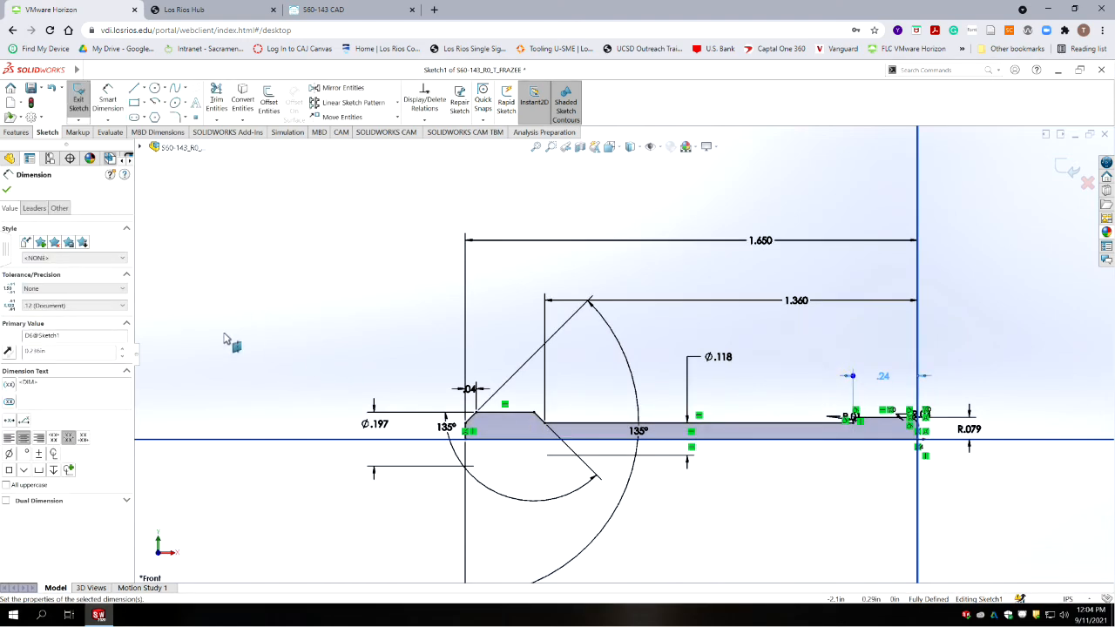
click(52, 306)
click(41, 340)
click(7, 191)
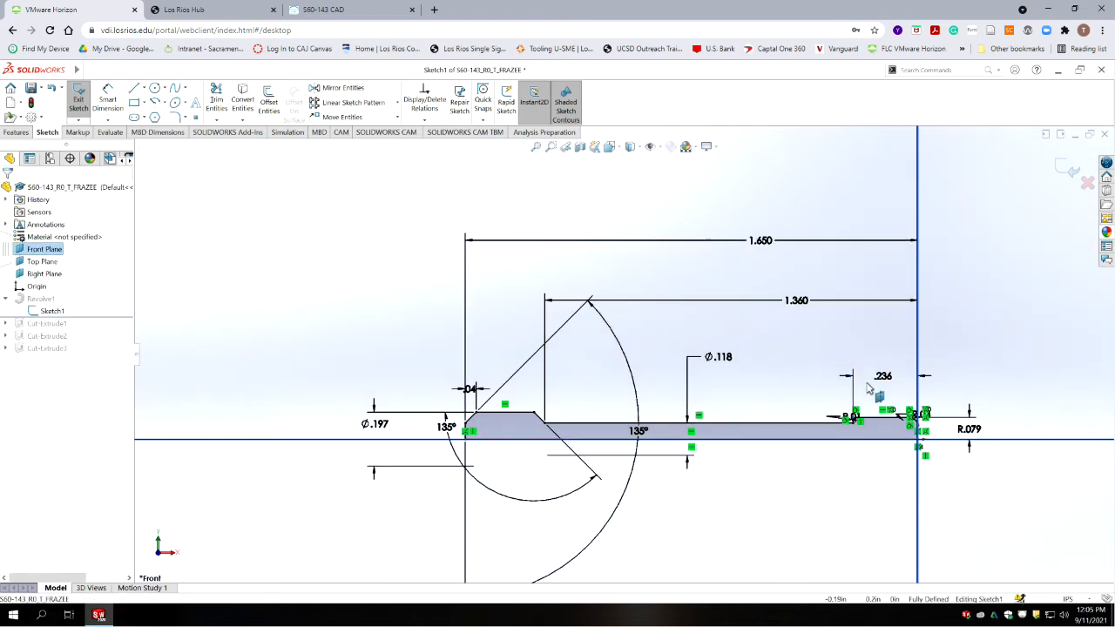
Exit the profile sketch to rebuild Revolve1 and inspect the lengthened rod in 3D
key(f)
scroll(1023, 377, down, 2)
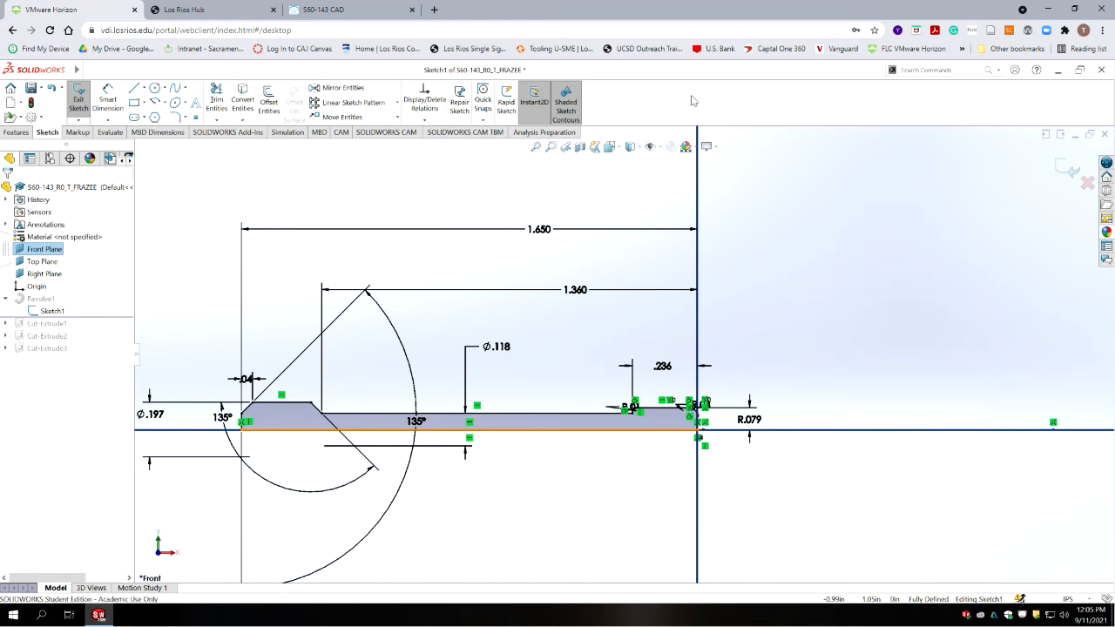
click(1065, 170)
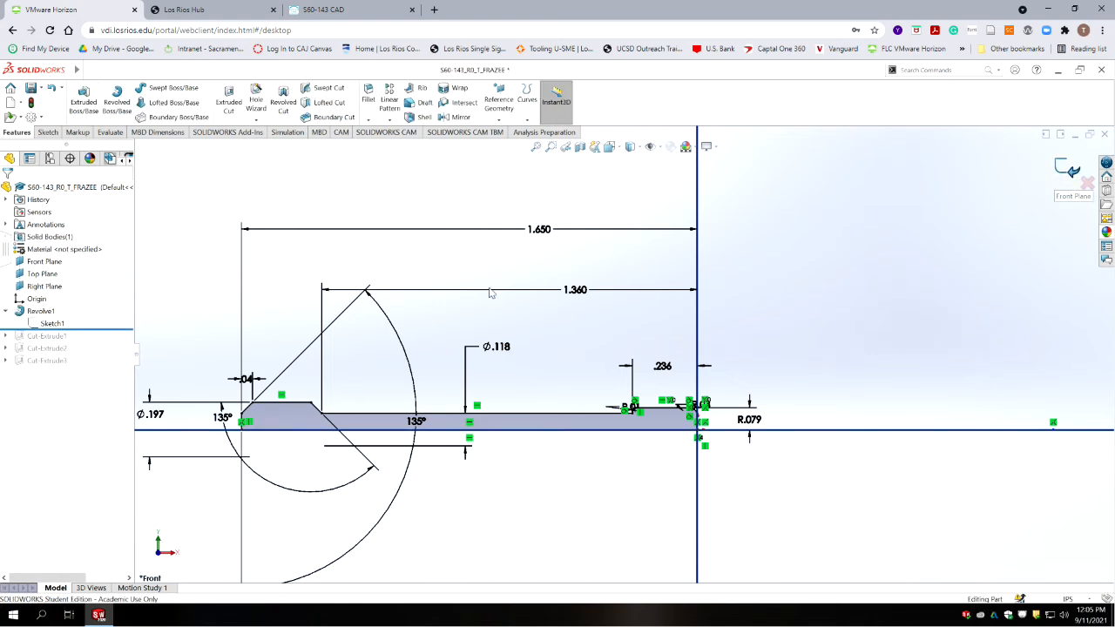
mouse_move(495, 308)
middle_down()
mouse_move(607, 348)
mouse_move(569, 370)
mouse_move(677, 411)
middle_up()
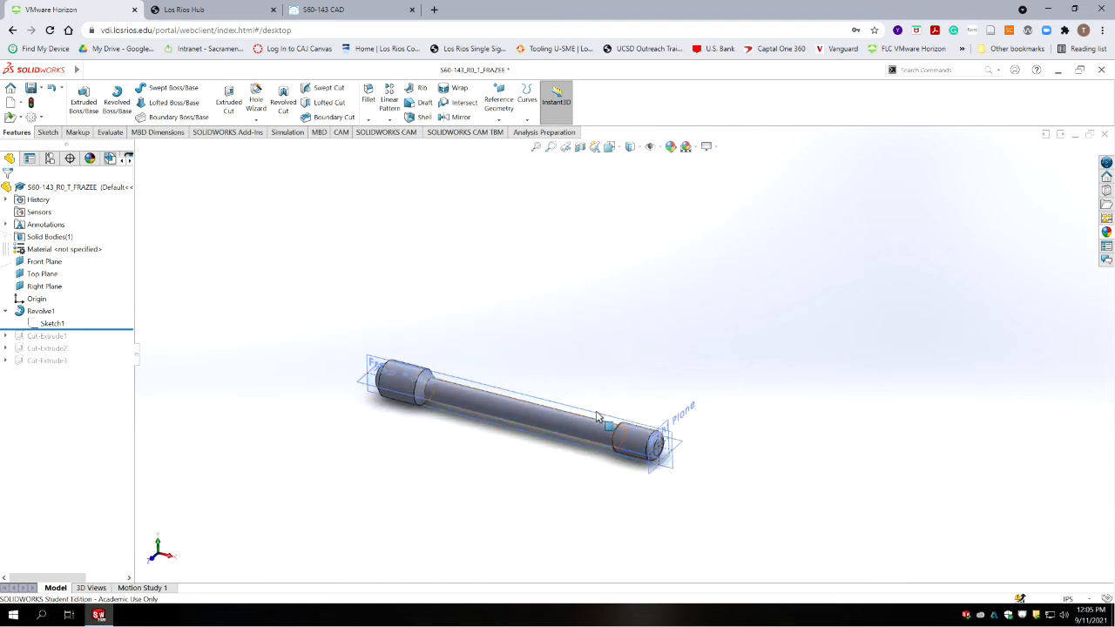
scroll(663, 439, down, 3)
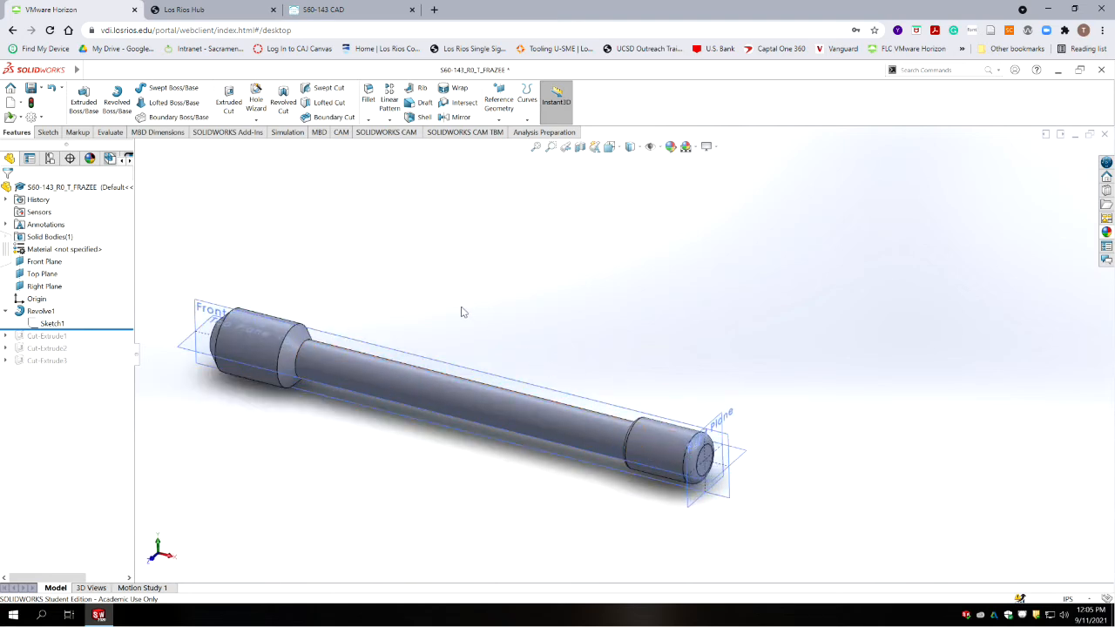
middle_drag(511, 321, 471, 328)
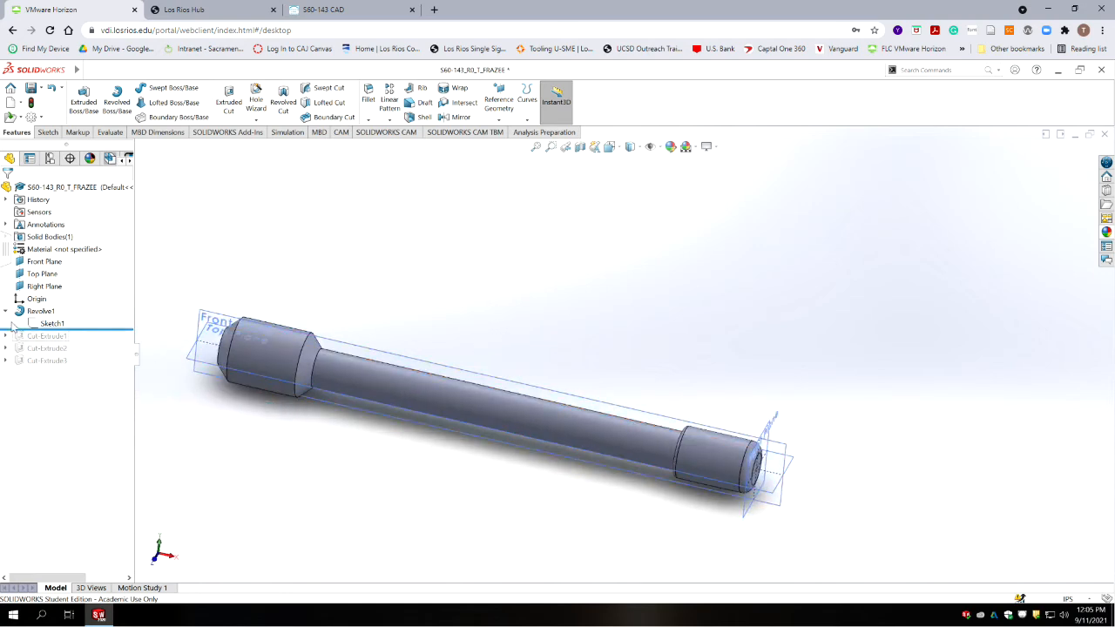
Move the rollback bar below Cut-Extrude1 and examine the slot through the large head
click(6, 312)
drag(75, 318, 76, 330)
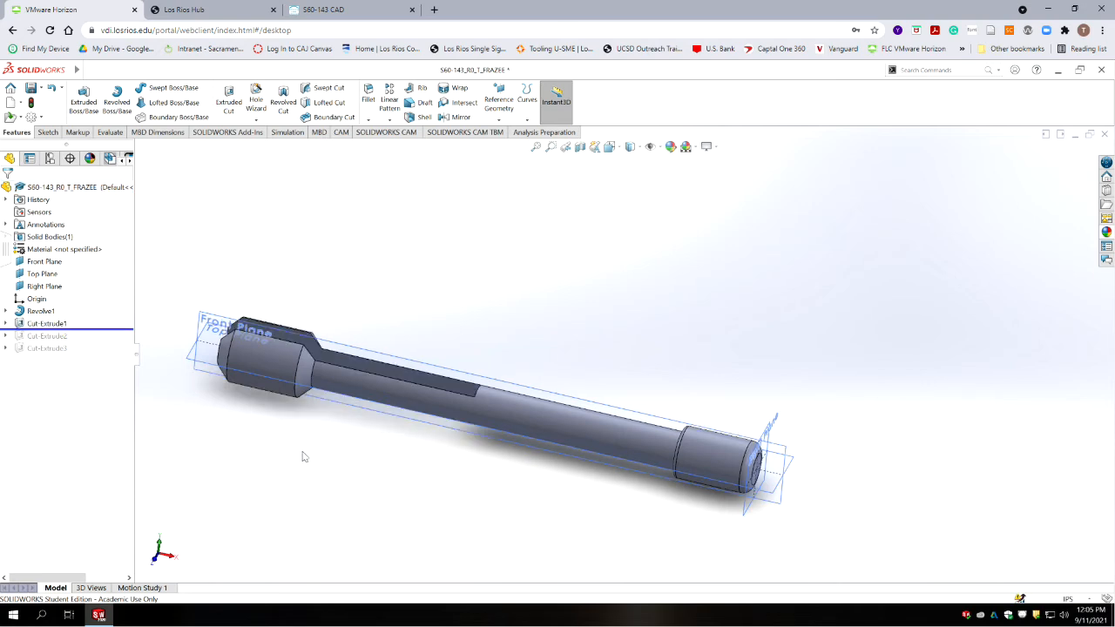
middle_drag(375, 327, 425, 404)
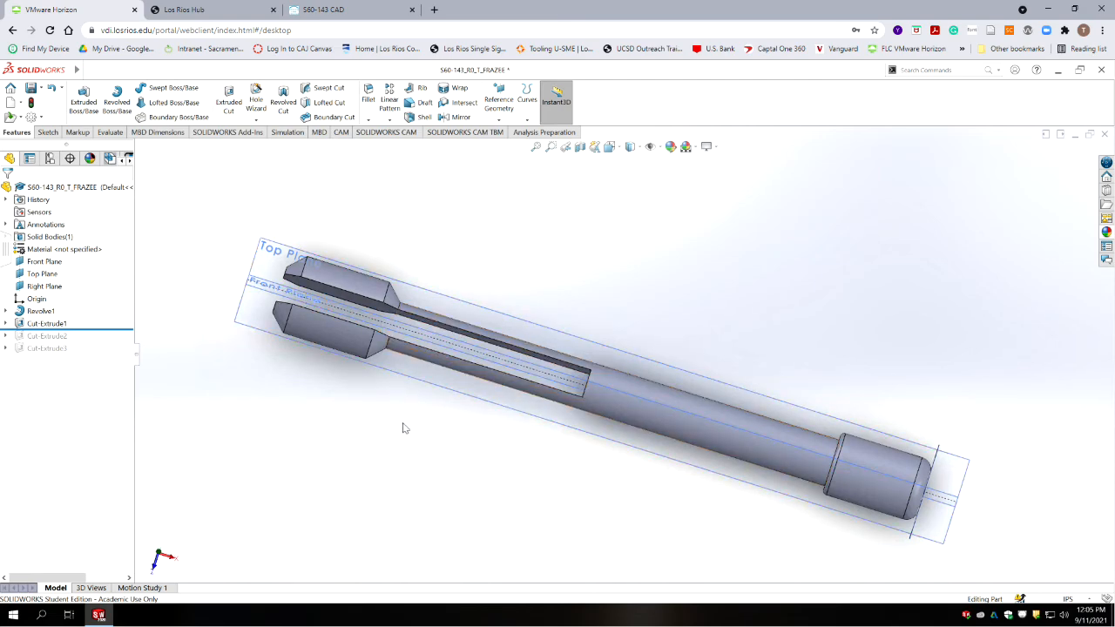
middle_drag(608, 438, 357, 364)
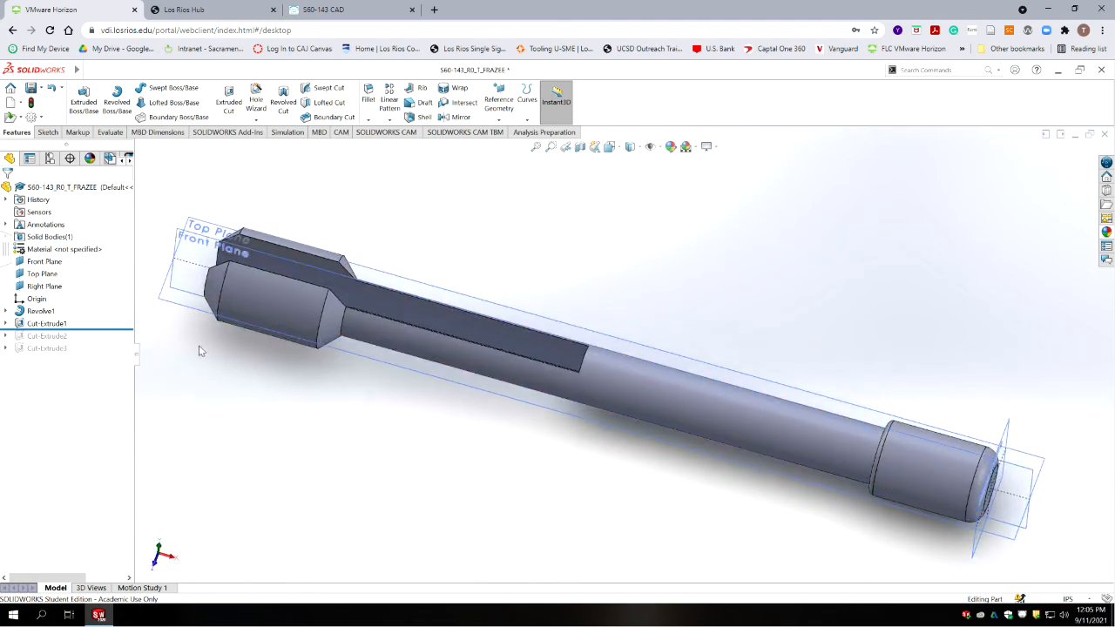
Open Sketch2 under Cut-Extrude1 for editing
click(7, 323)
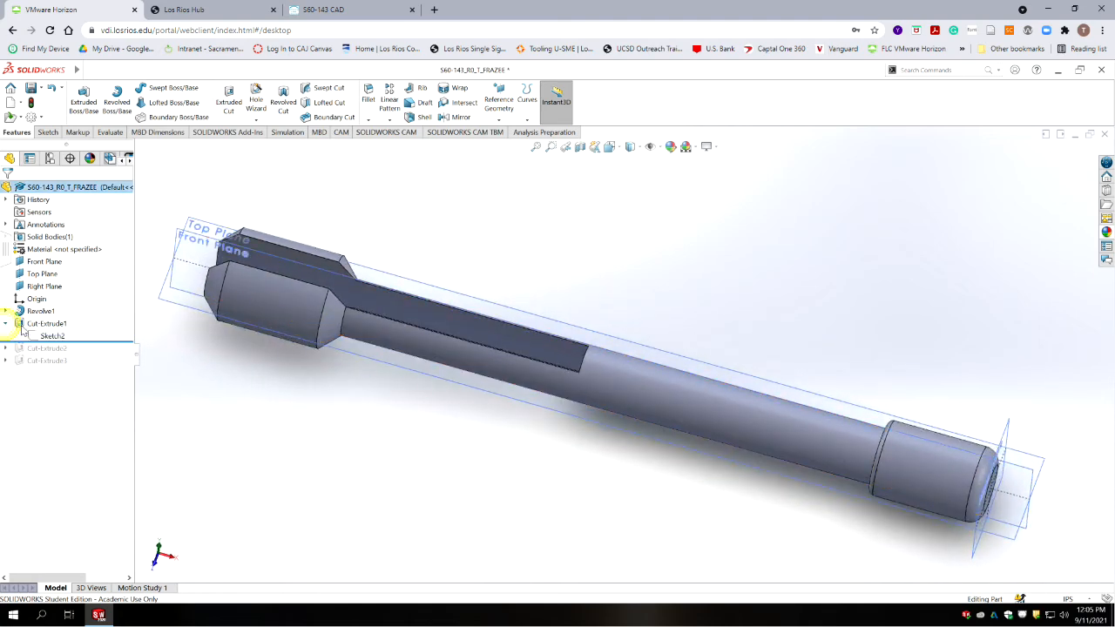
click(50, 336)
right_click(74, 303)
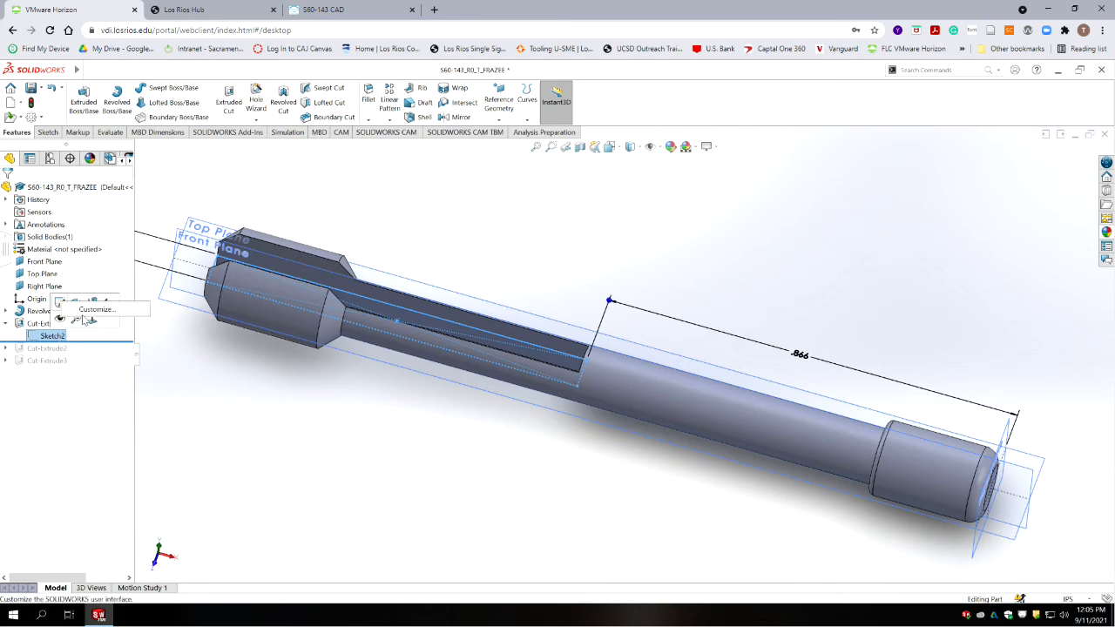
right_click(55, 301)
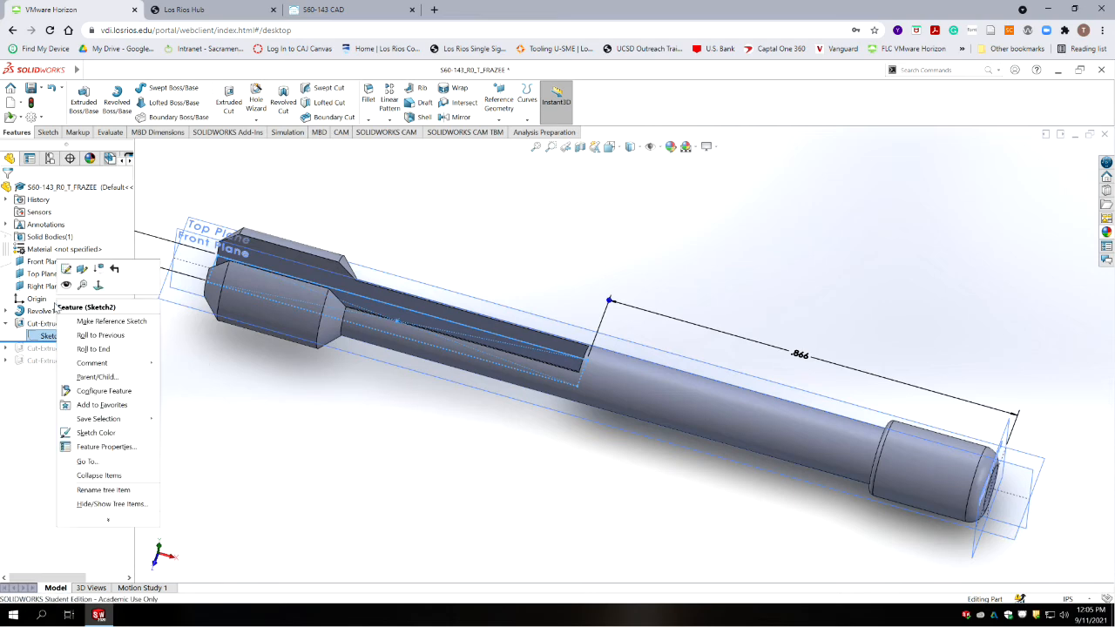
click(65, 273)
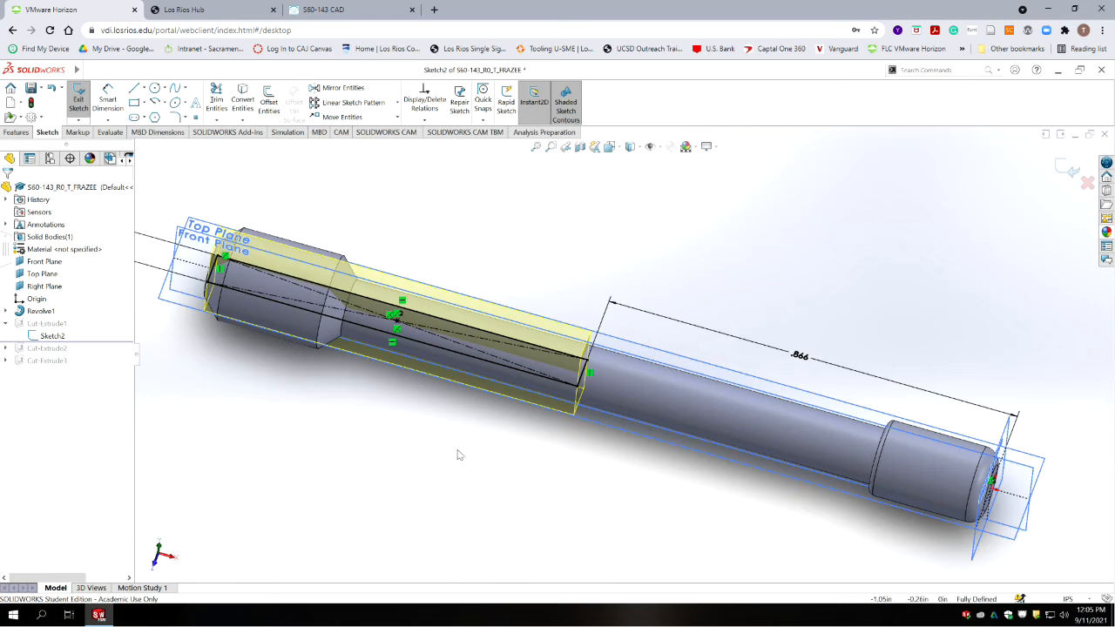
Set the distance from the small end face to the slot's closed end to 1.437 in and exit the sketch
click(800, 355)
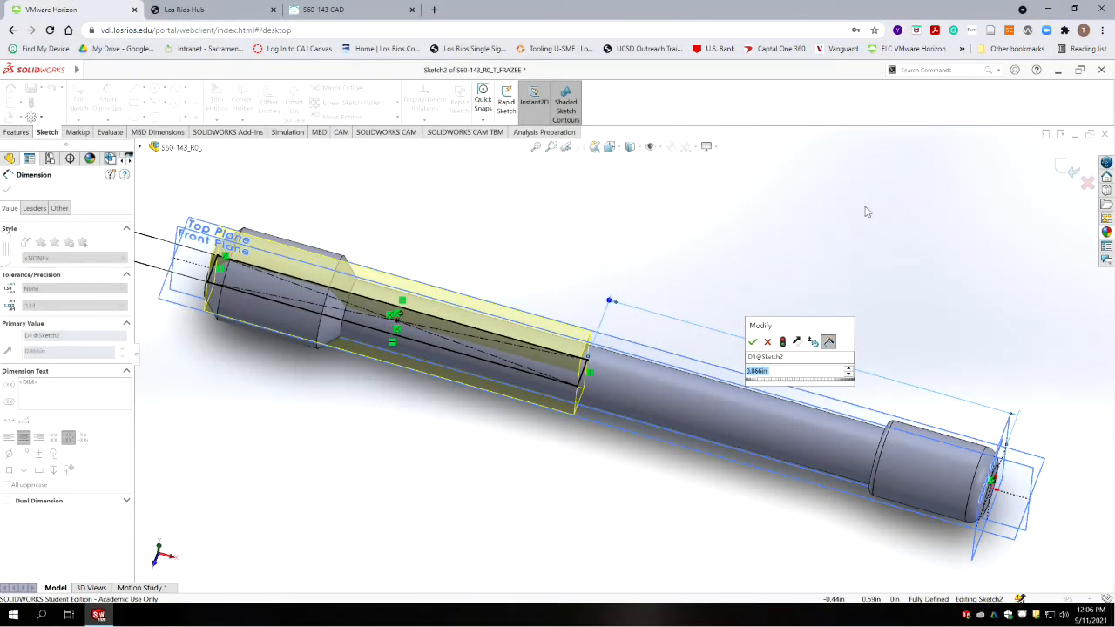
text(1.437)
key(Return)
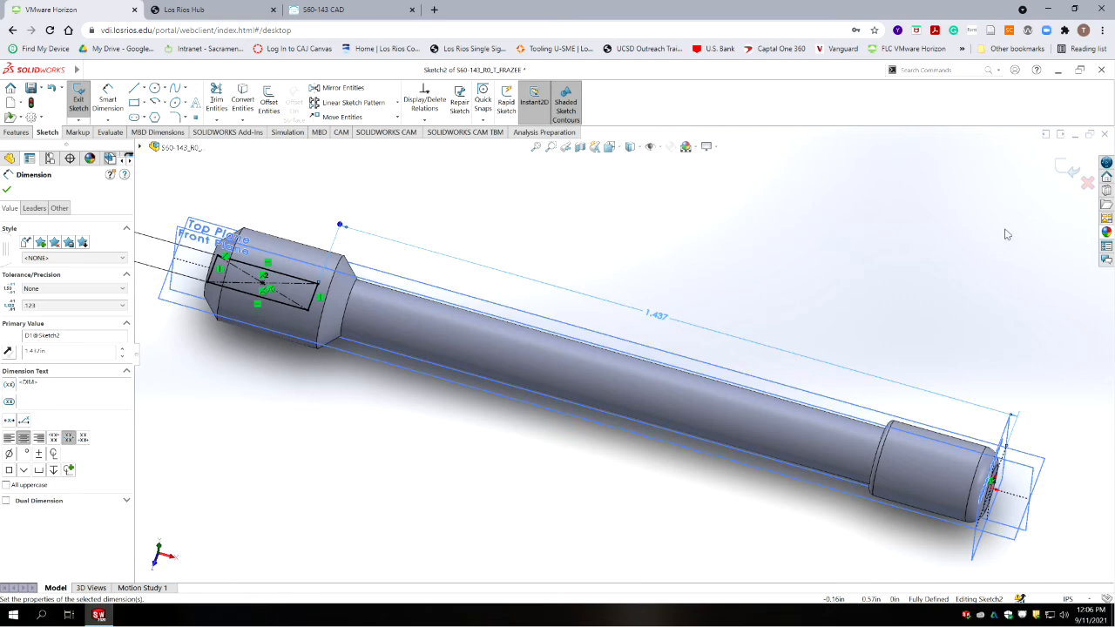
click(1050, 183)
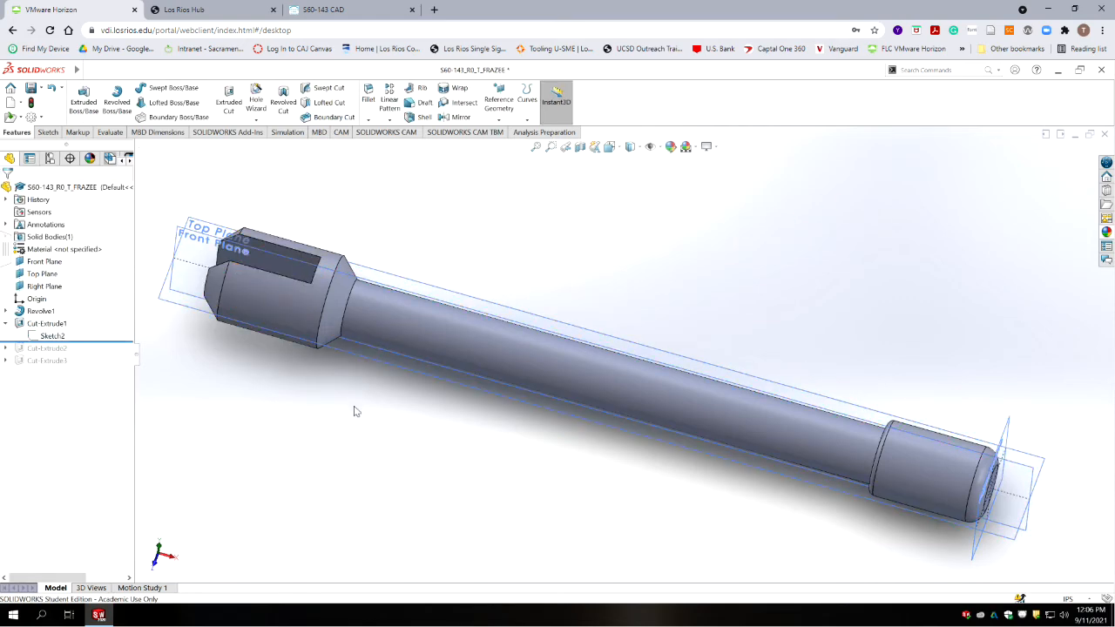
Move the rollback bar below Cut-Extrude2 and examine the flats cut on the small end
click(5, 323)
drag(86, 331, 79, 342)
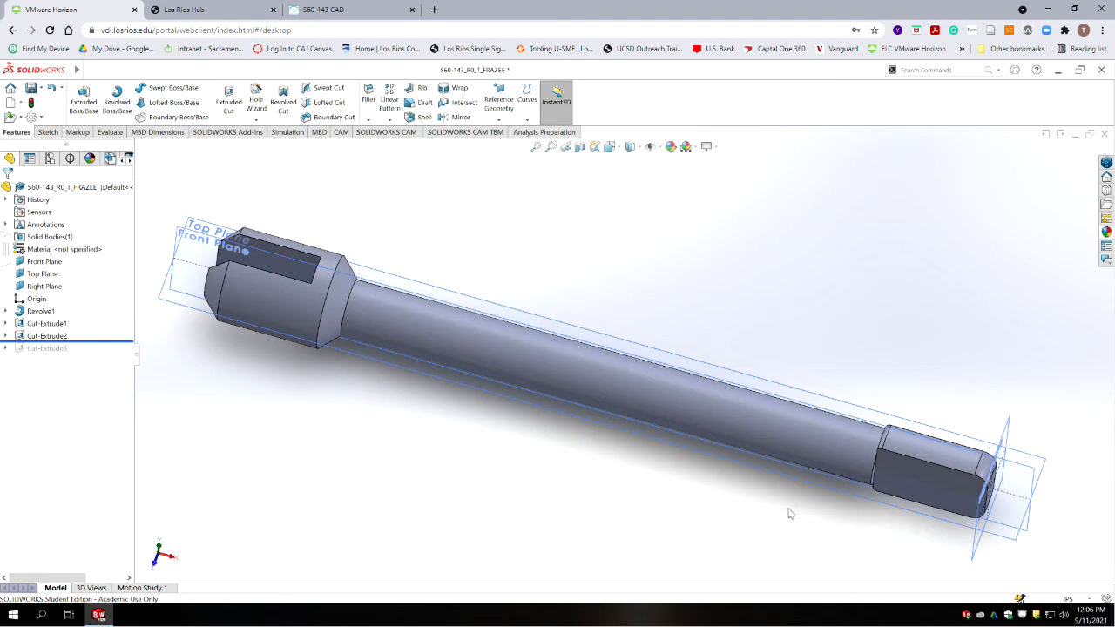
click(819, 535)
scroll(819, 536, down, 1)
mouse_move(820, 535)
middle_down()
mouse_move(818, 556)
mouse_move(824, 458)
mouse_move(816, 493)
mouse_move(799, 495)
mouse_move(811, 433)
middle_up()
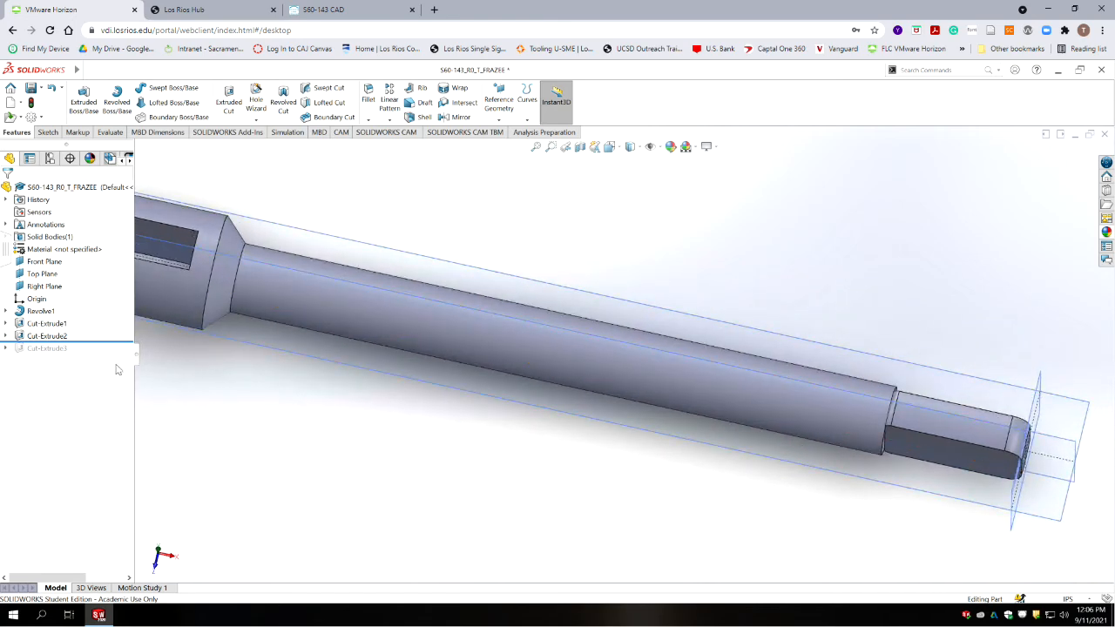
Open Sketch3 under Cut-Extrude2 for editing and view it square to its plane, close up on the small end
click(6, 336)
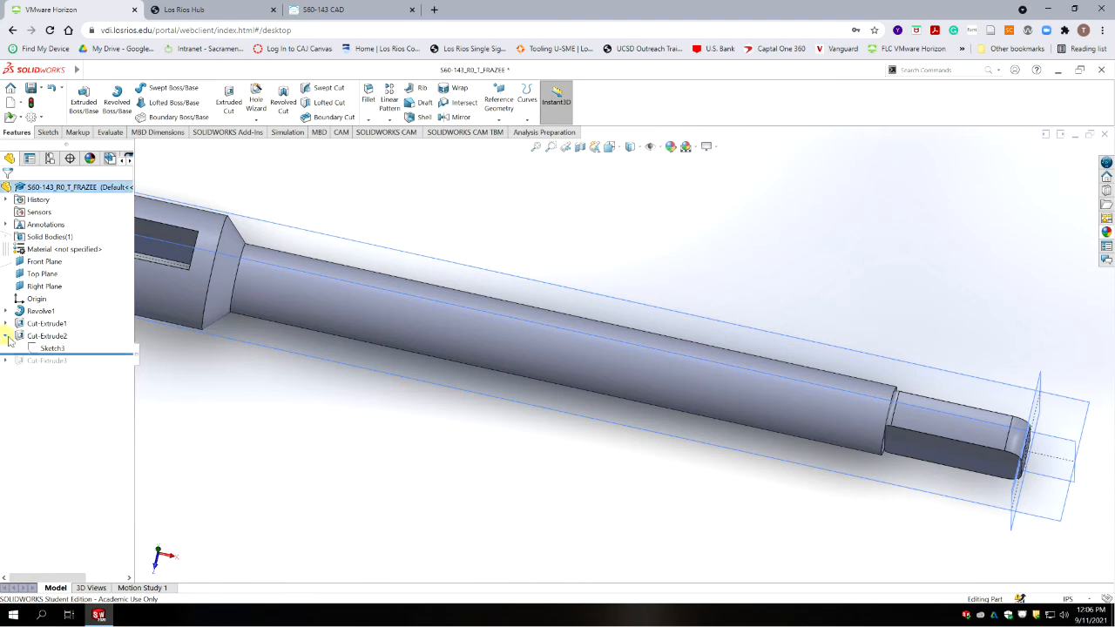
click(52, 348)
click(63, 324)
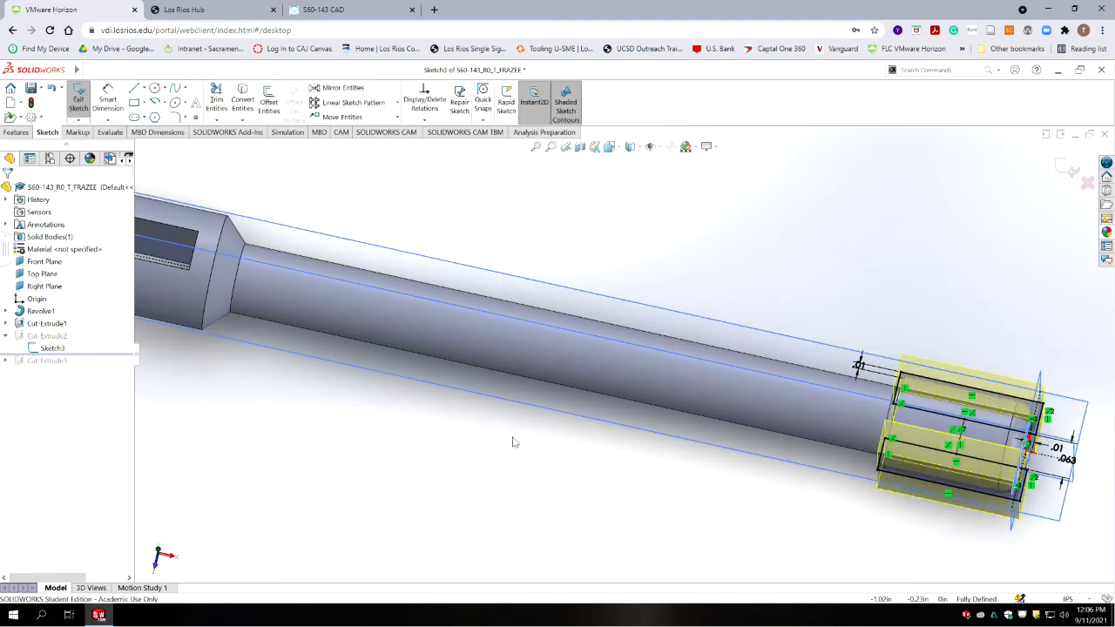
scroll(823, 392, up, 4)
scroll(871, 406, down, 2)
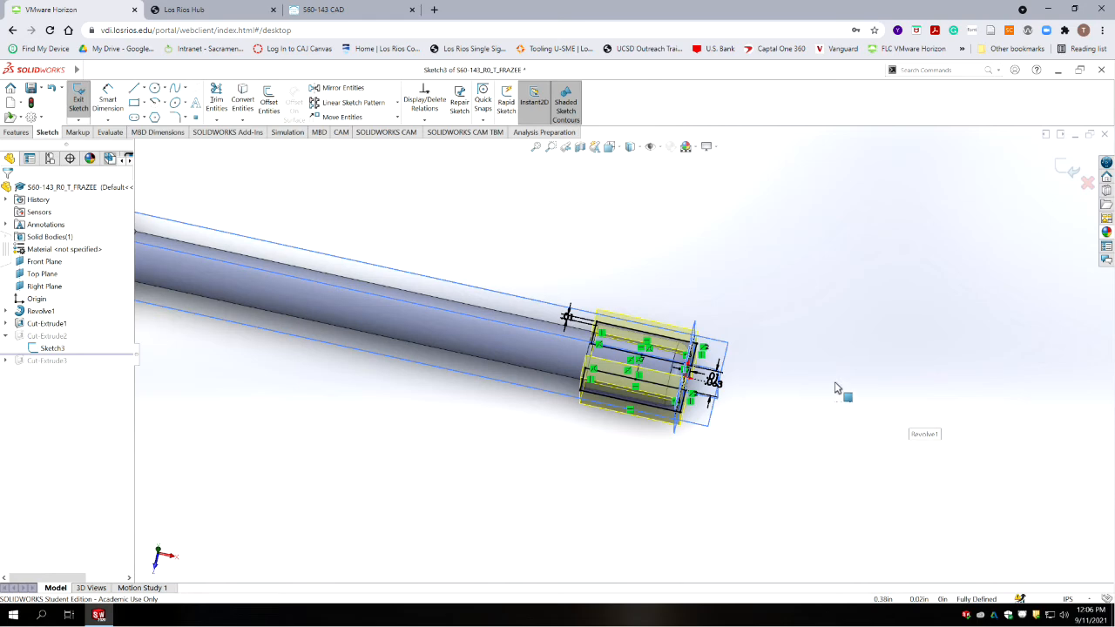
click(608, 147)
click(672, 210)
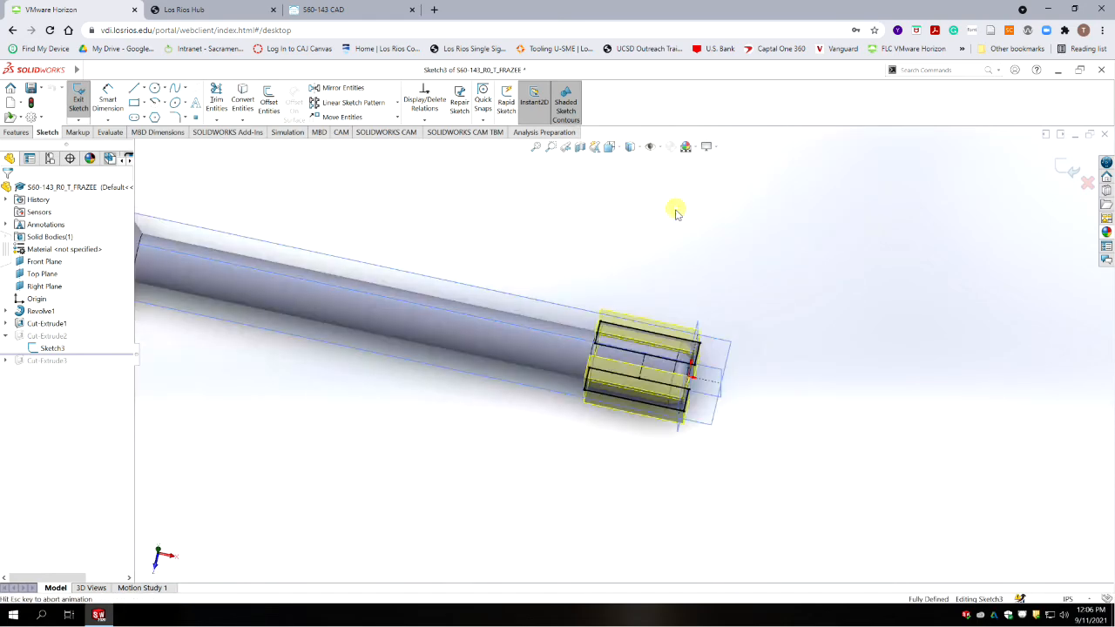
scroll(801, 333, down, 3)
scroll(788, 327, down, 2)
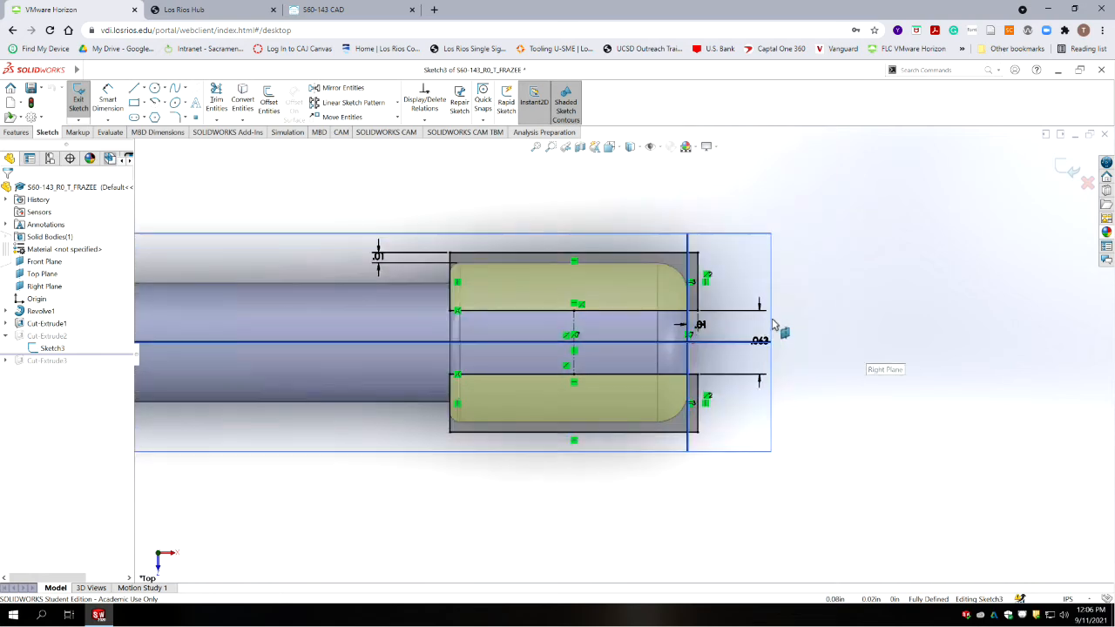
Delete the upper cut rectangle in Sketch3 together with its construction line and dimensions, keeping the lower rectangle
scroll(689, 324, down, 1)
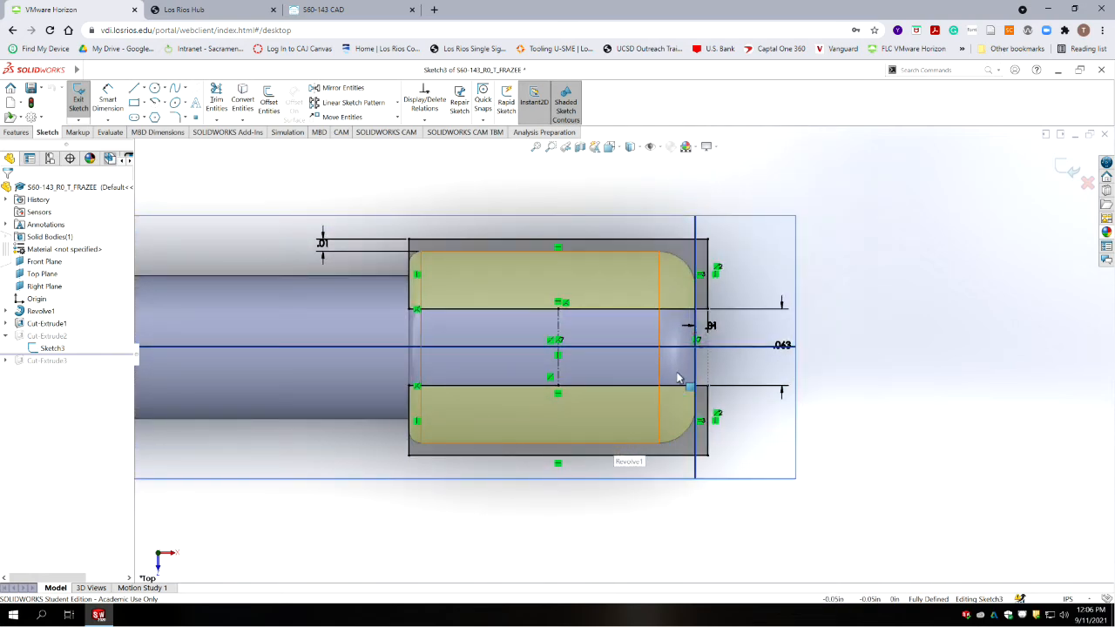
click(399, 356)
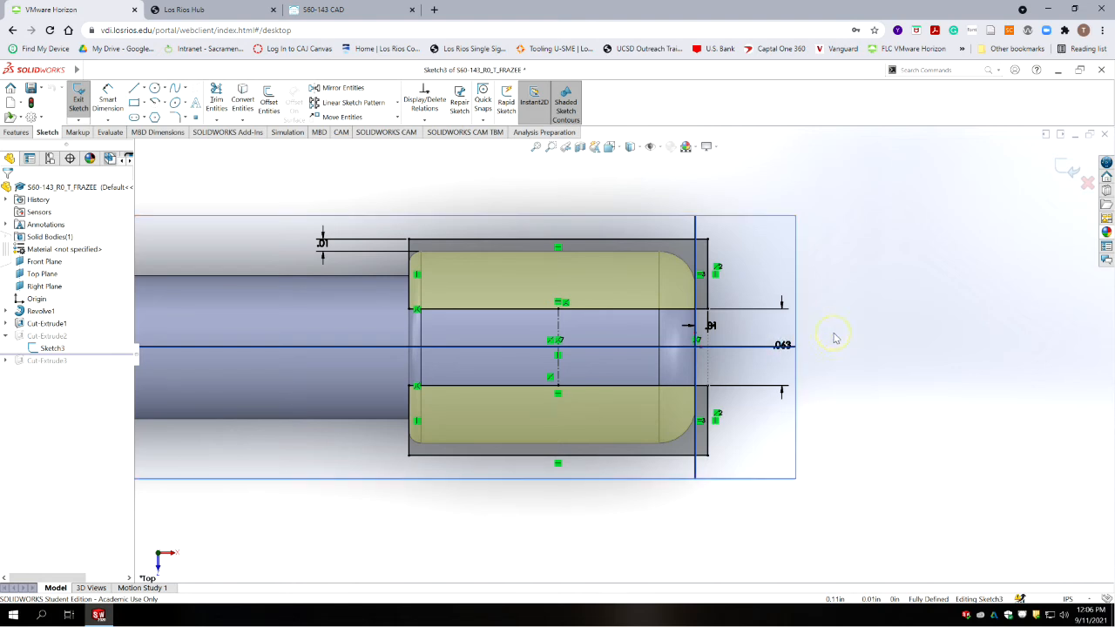
drag(833, 333, 319, 203)
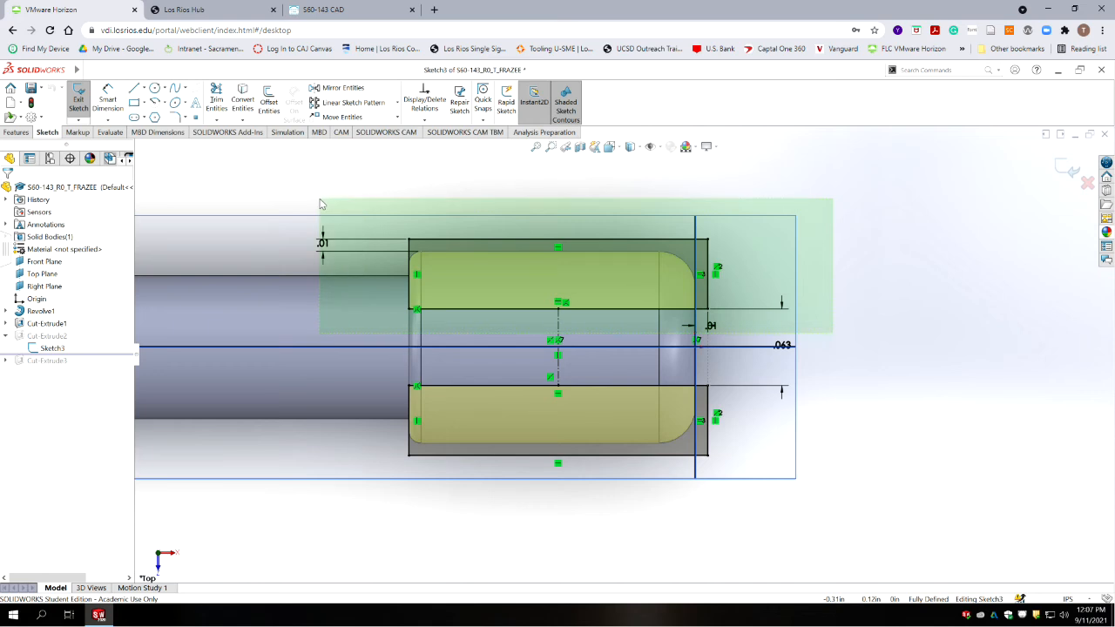
drag(319, 203, 319, 203)
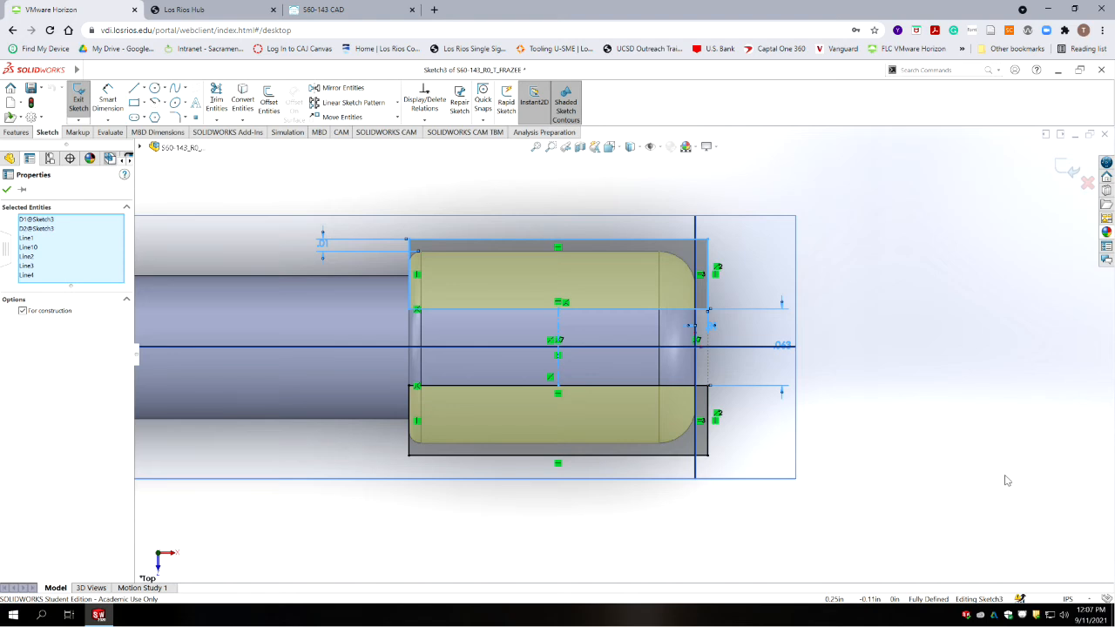
key(Delete)
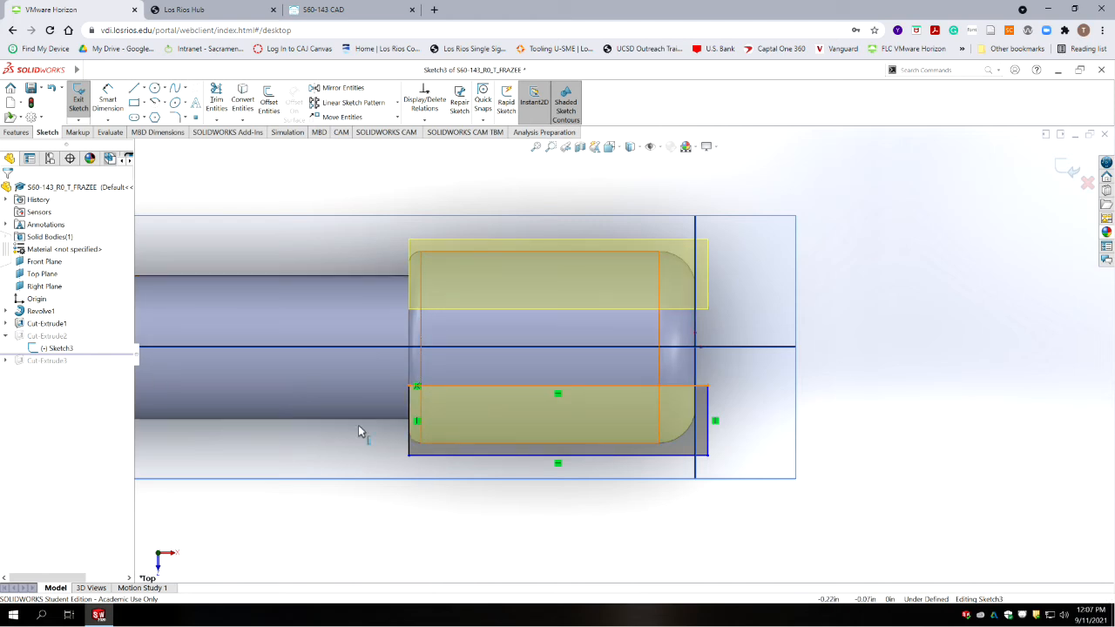
Make the remaining rectangle's upper edge collinear with the Front Plane
click(522, 387)
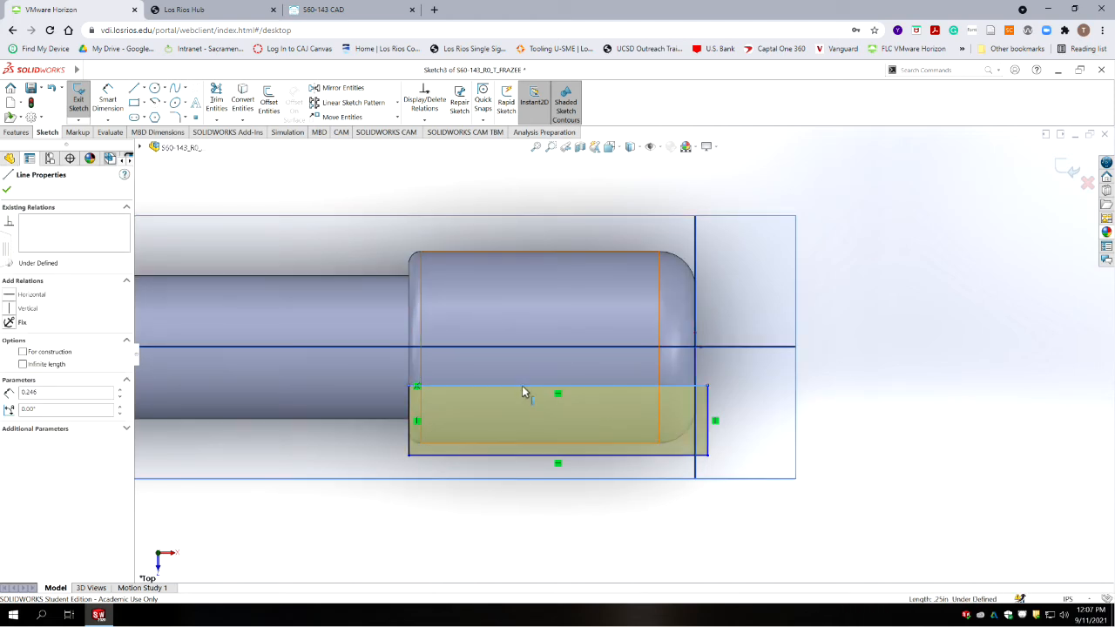
key(Escape)
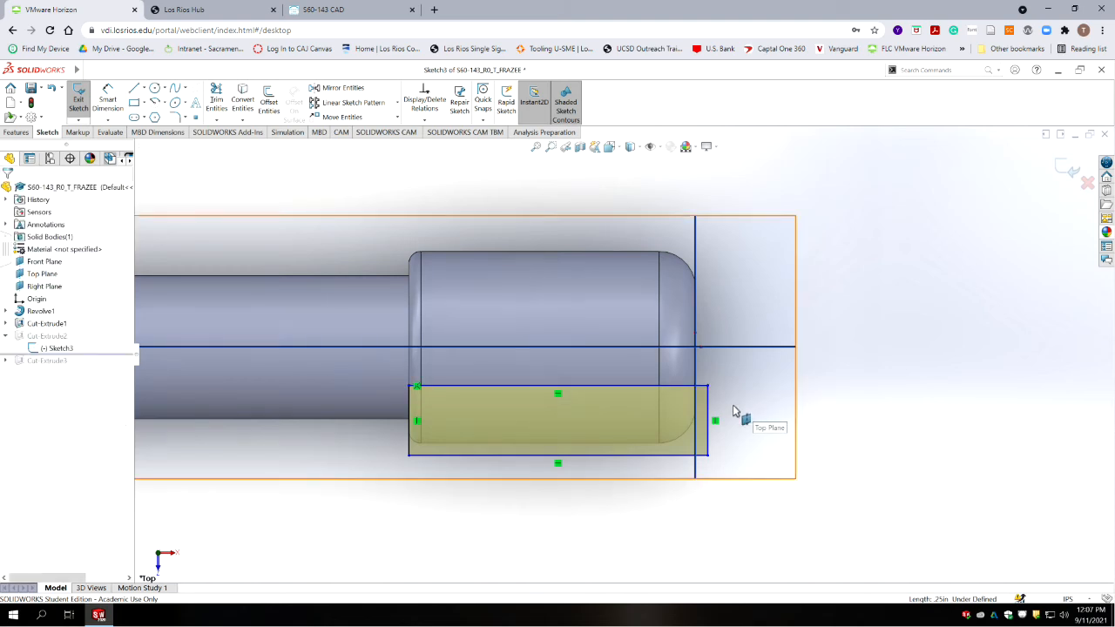
click(580, 385)
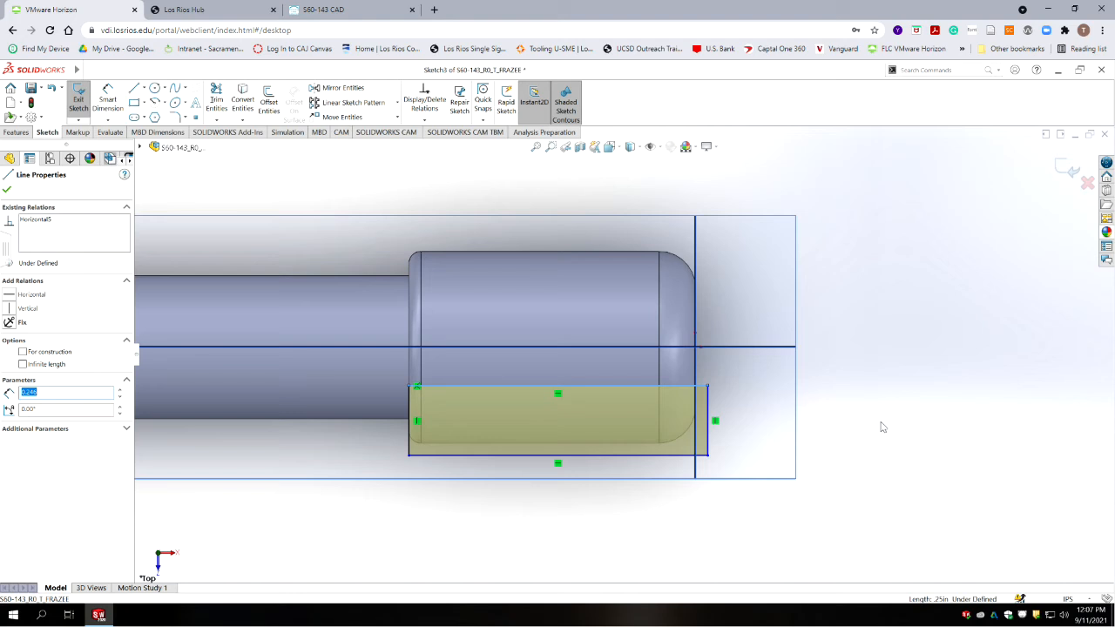
ctrl+click(771, 348)
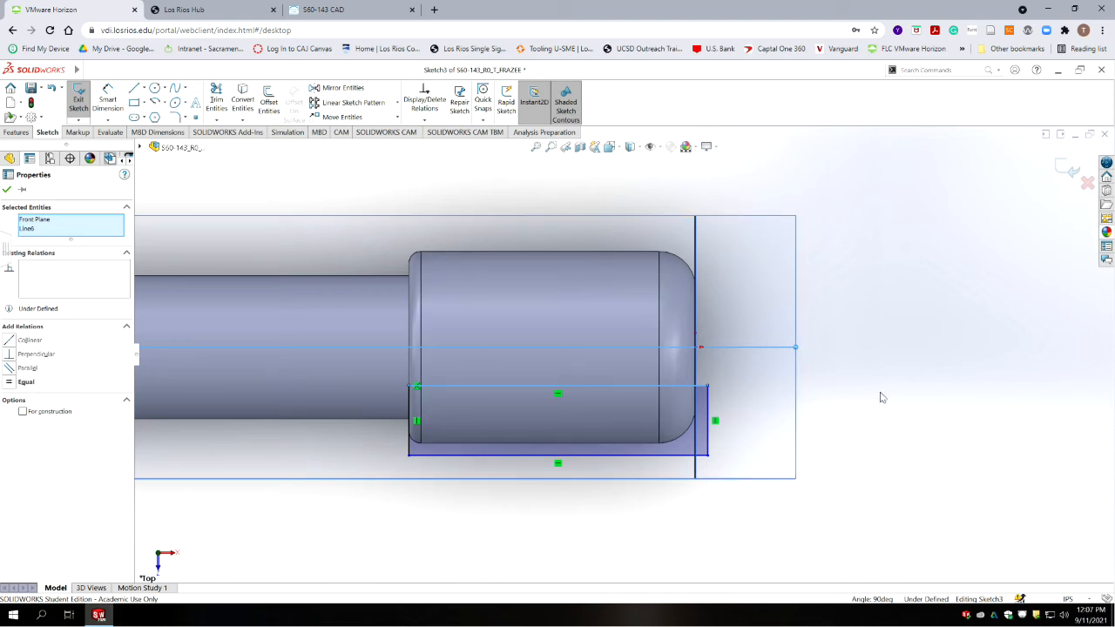
click(11, 341)
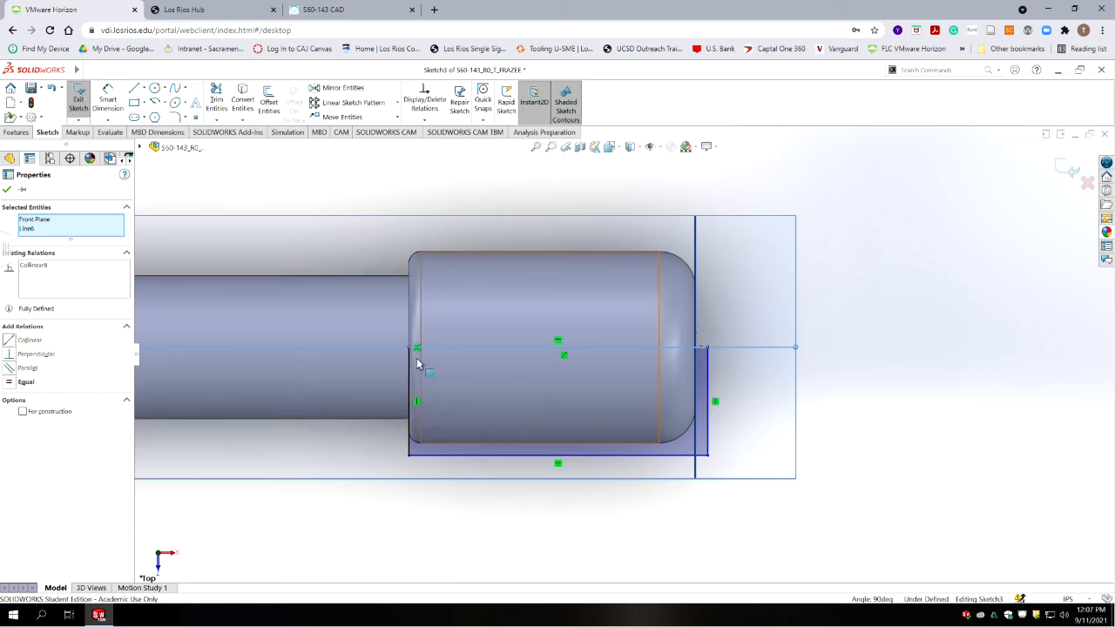
click(799, 557)
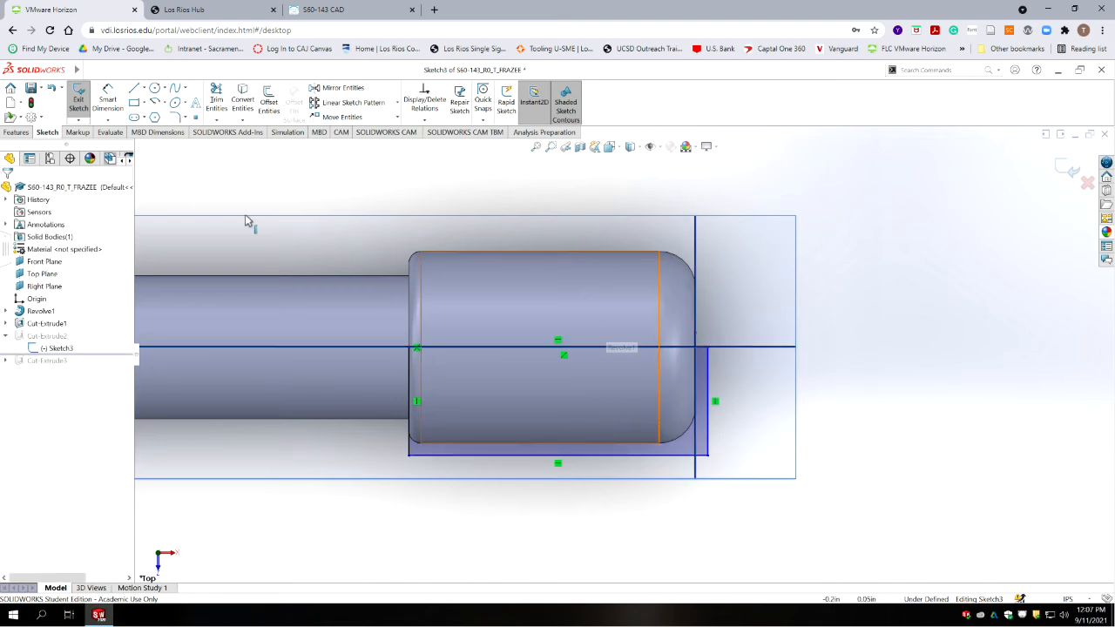
Dimension the rectangle's outer vertical edge 0.01 in beyond the Right Plane at the rod's small end
click(108, 101)
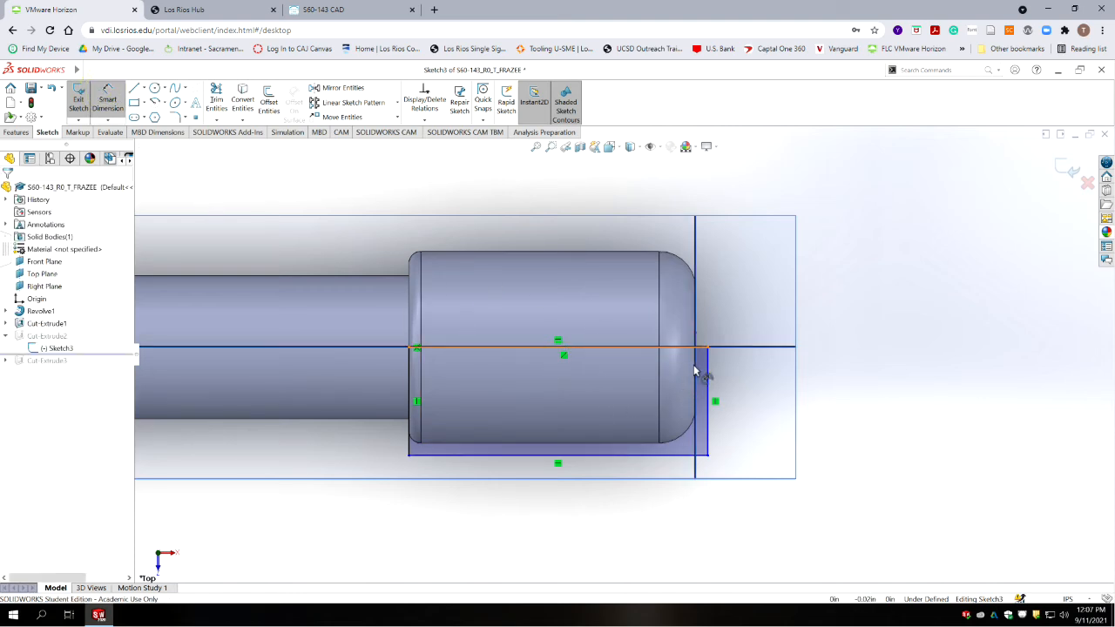
click(694, 366)
click(707, 365)
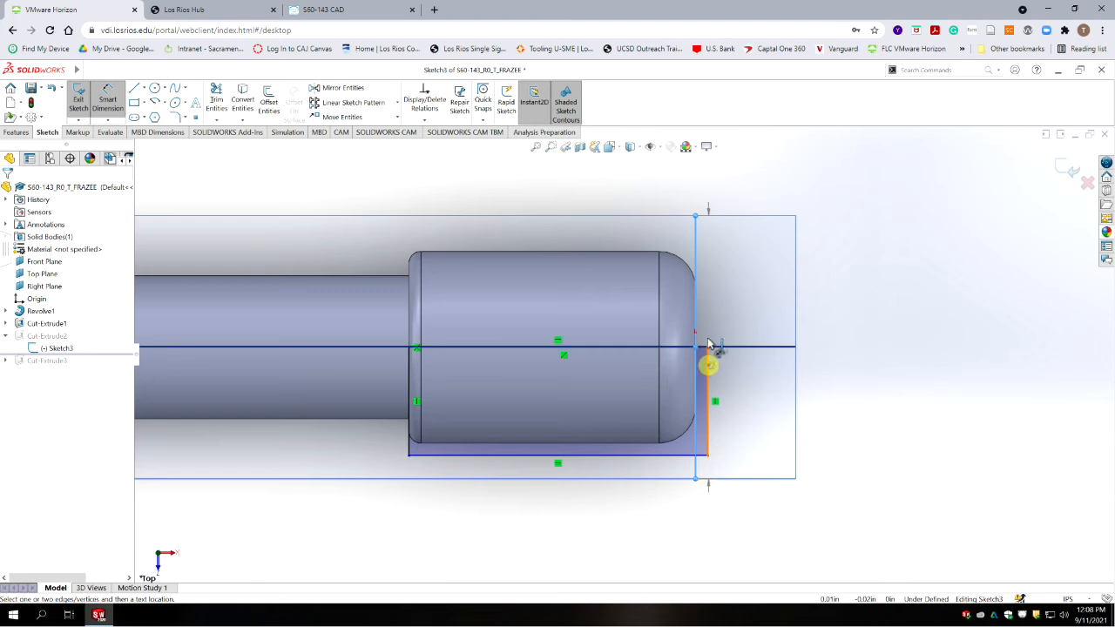
click(738, 307)
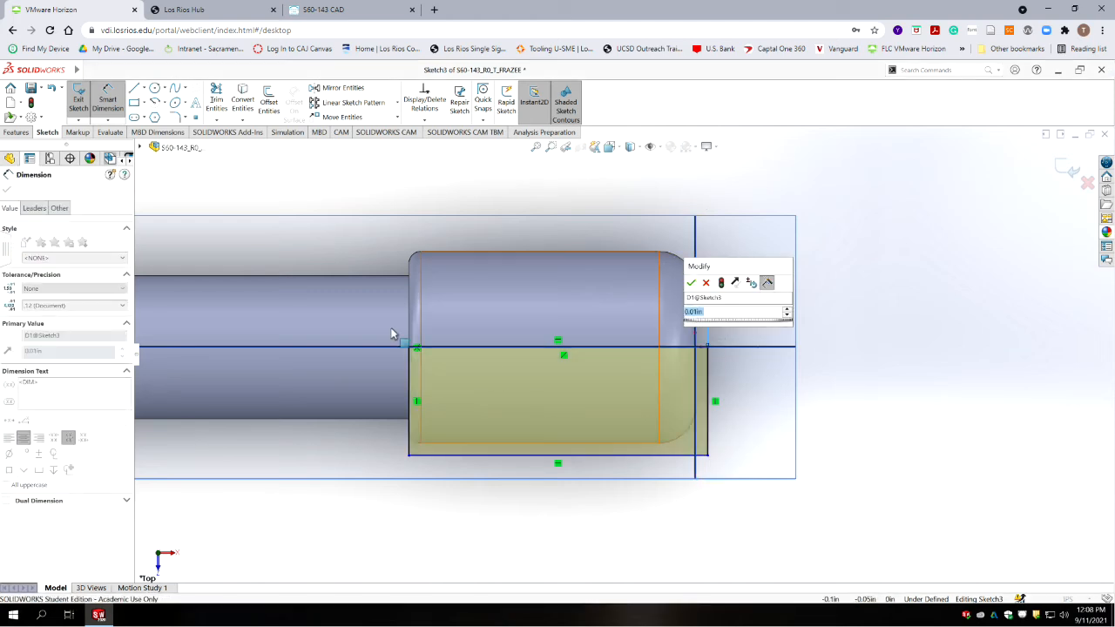
click(691, 287)
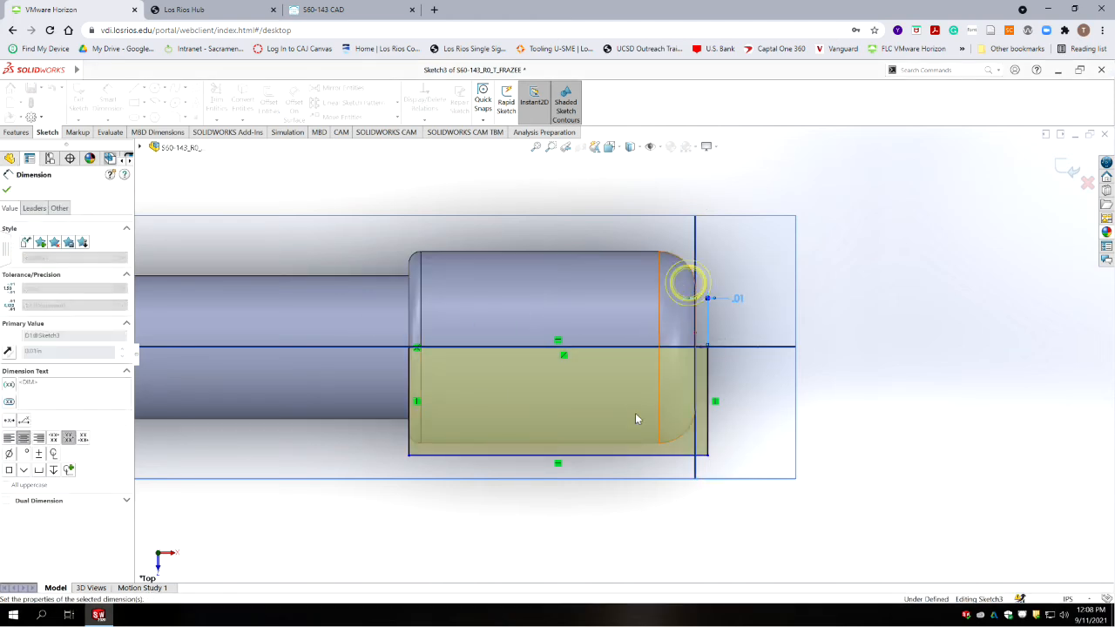
Dimension the rectangle's lower edge 0.01 in outside the rod's lower silhouette and exit the sketch
click(639, 450)
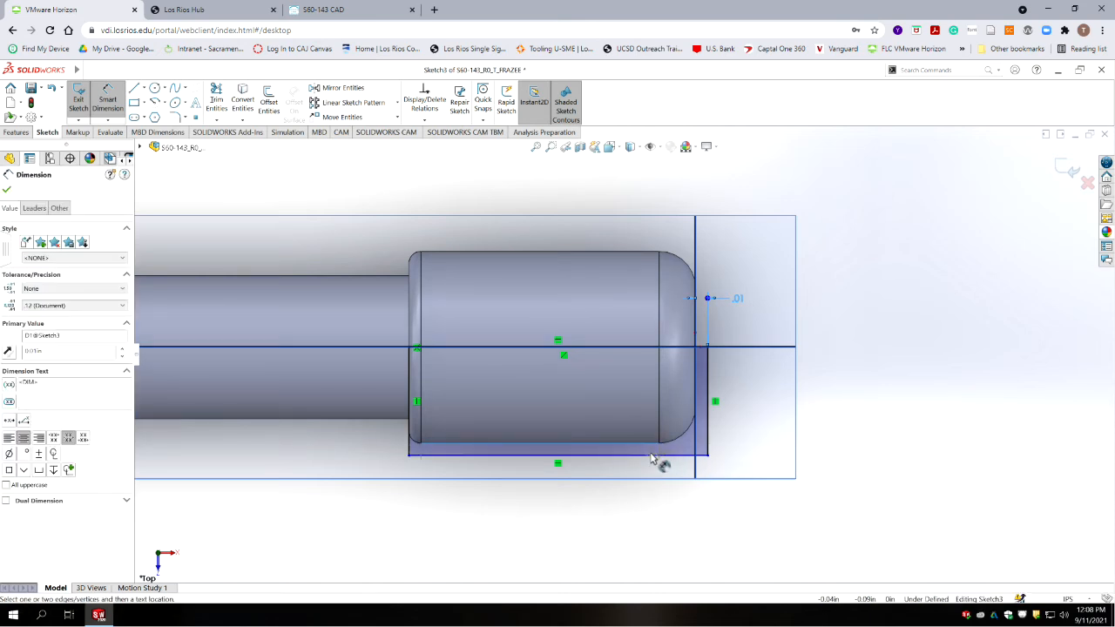
click(652, 456)
click(752, 451)
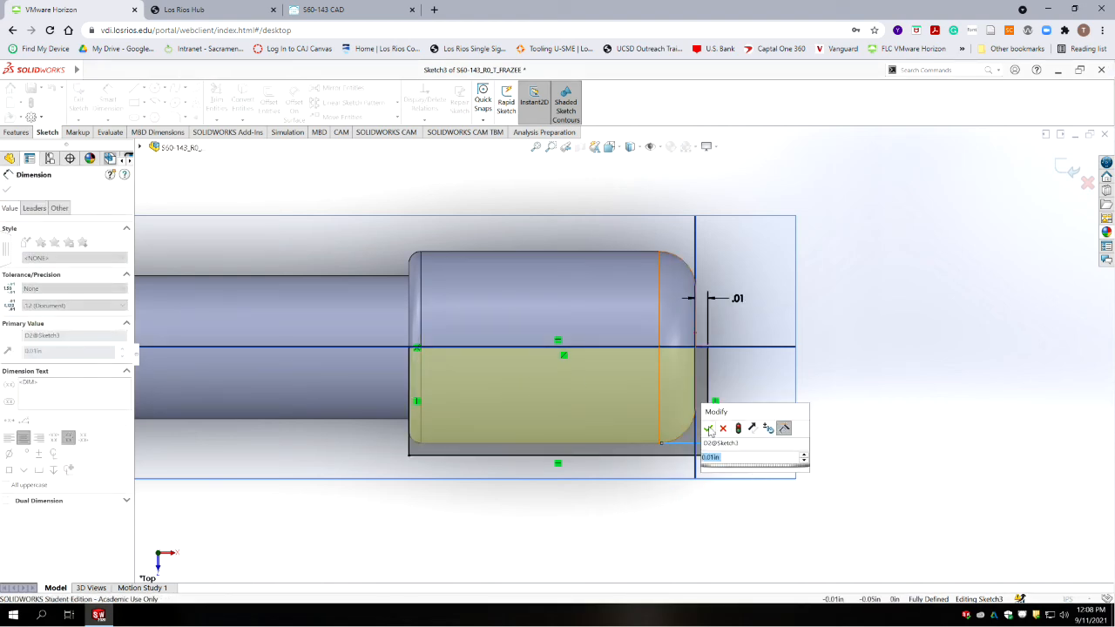
click(708, 428)
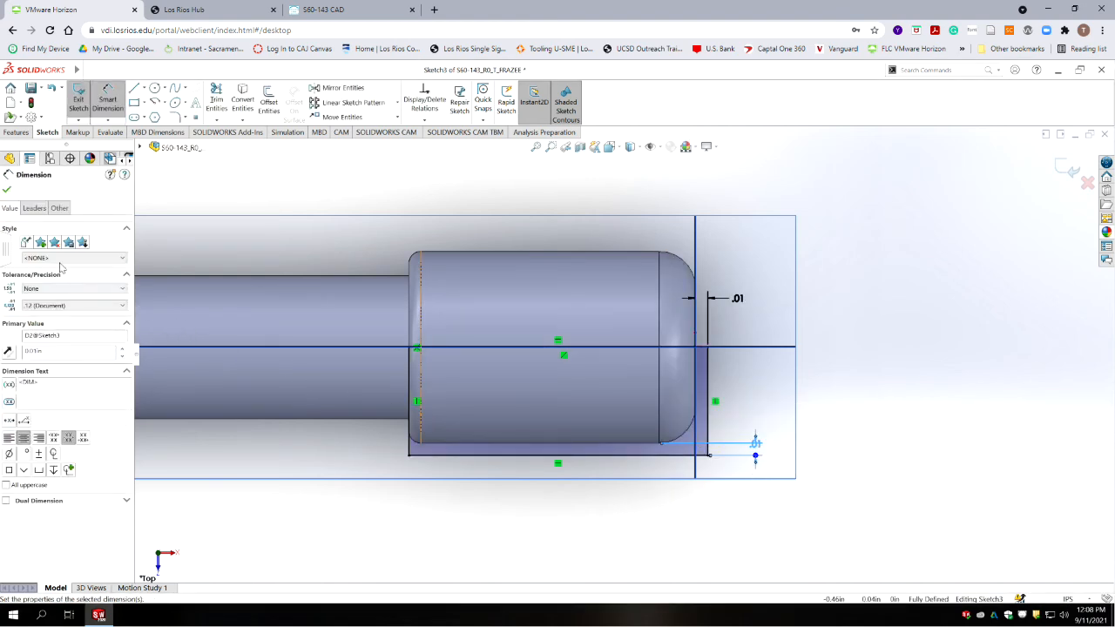
click(7, 191)
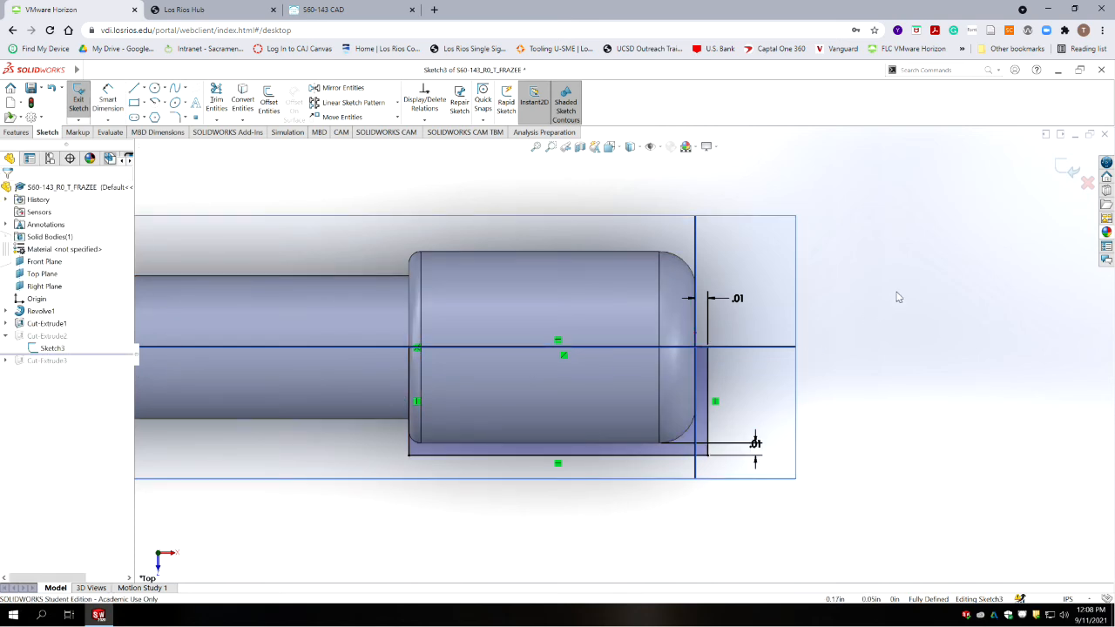
click(1068, 170)
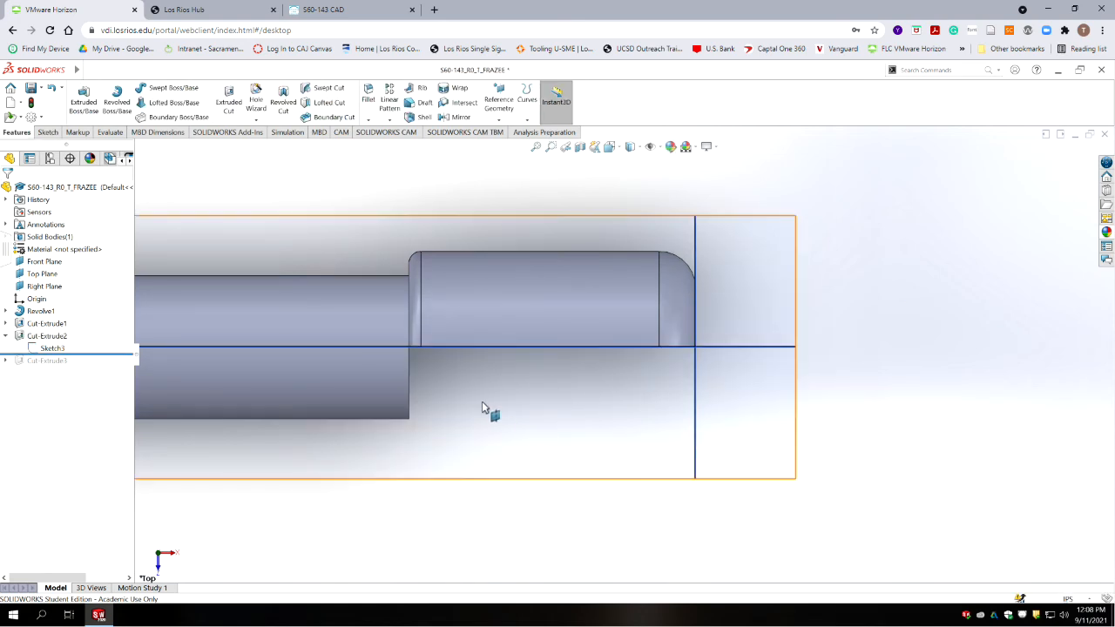
Roll the model forward past Cut-Extrude3 and examine its two cross holes
click(6, 336)
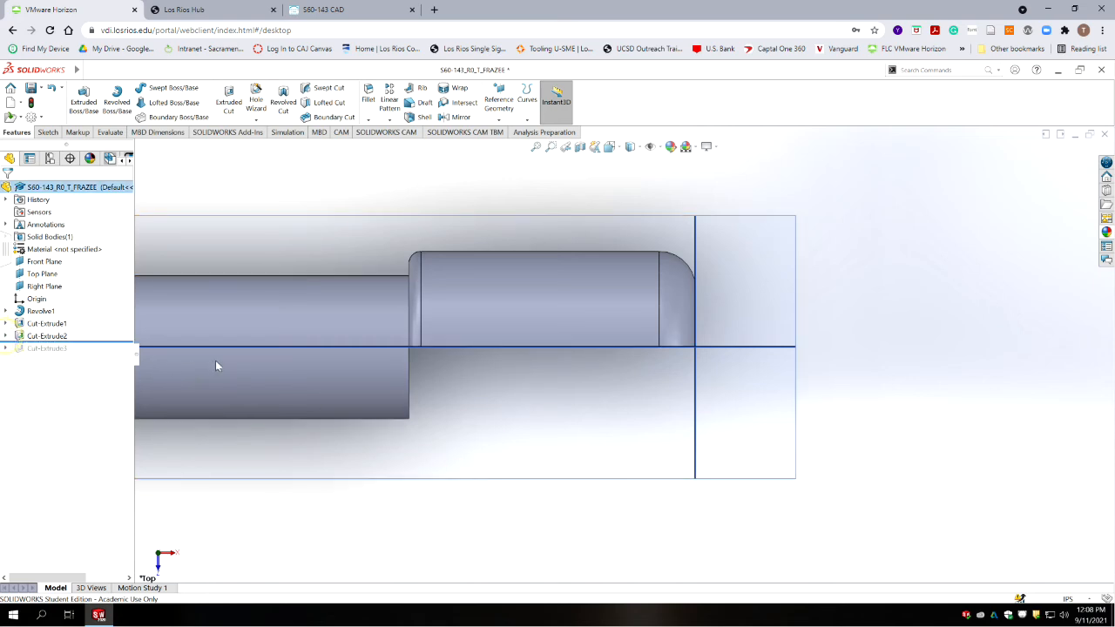
key(f)
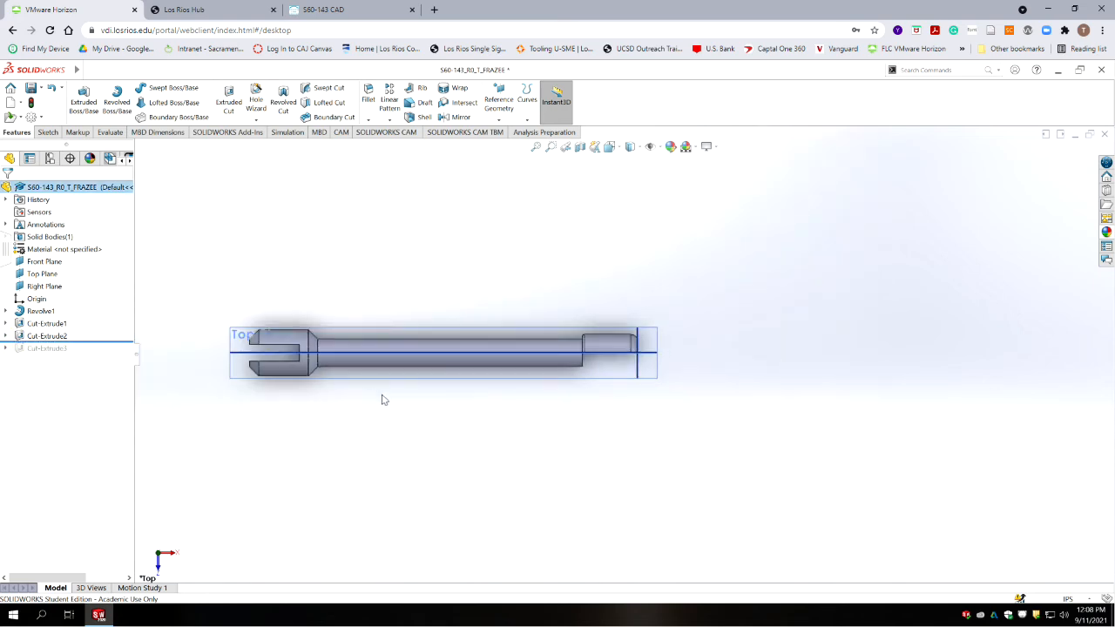
middle_drag(393, 410, 365, 288)
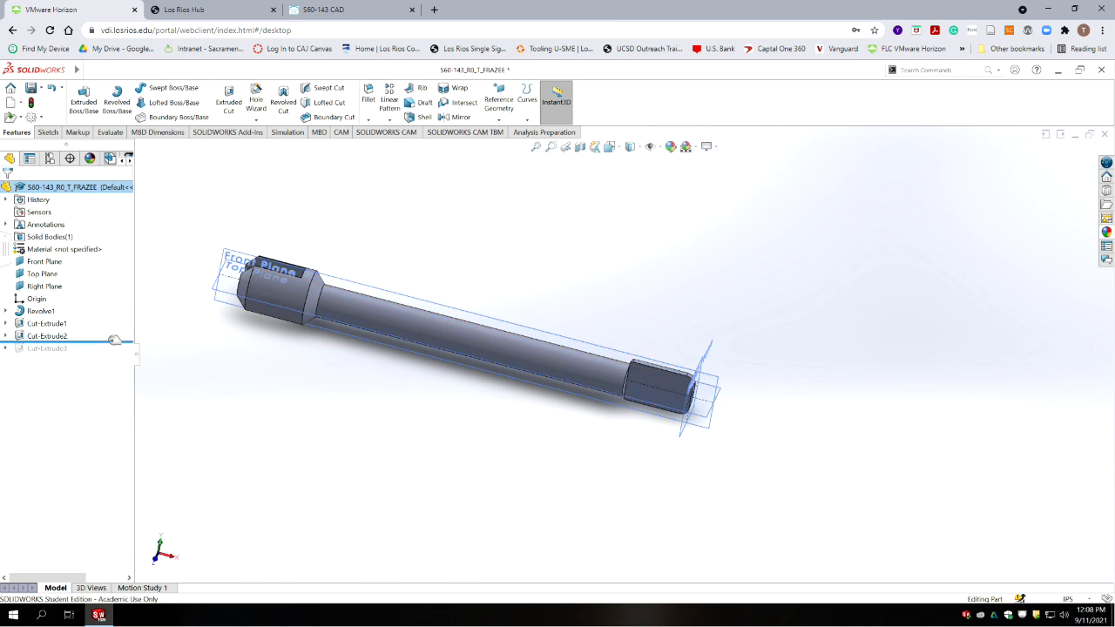
drag(113, 340, 110, 352)
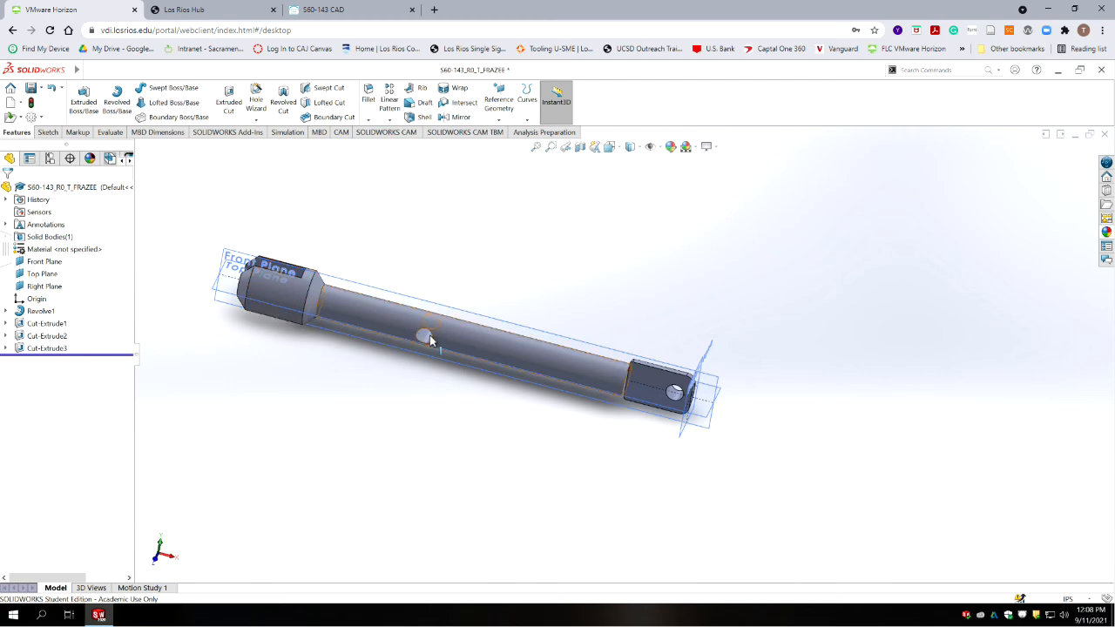
scroll(639, 366, down, 3)
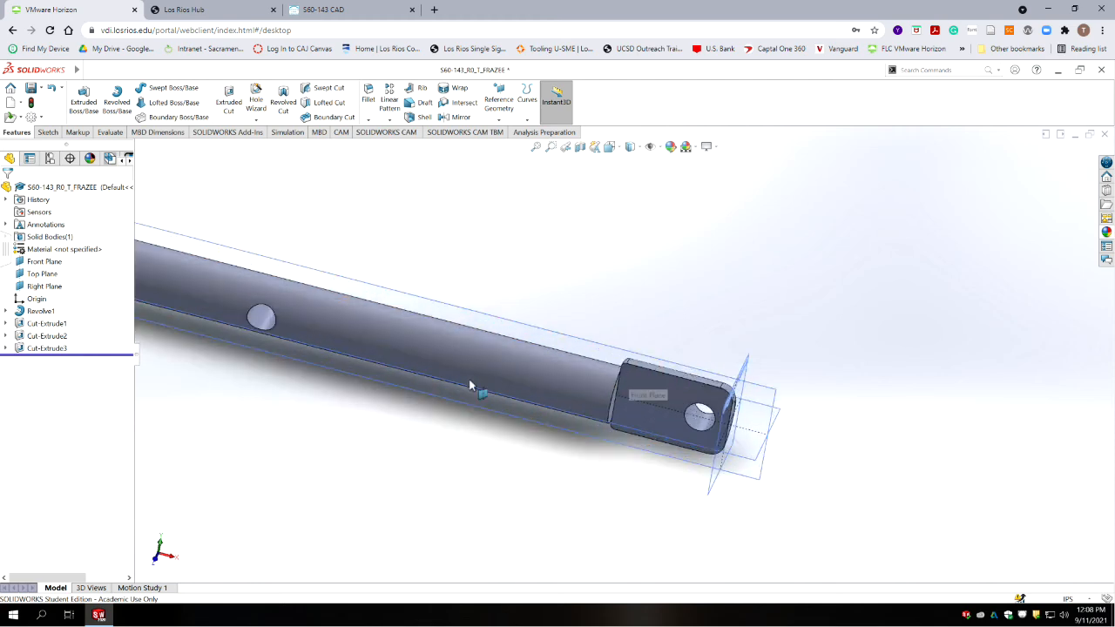
Edit Sketch4 under Cut-Extrude3 and set the distance from the small end face to the nearest hole's centre to 0.09 in
click(5, 348)
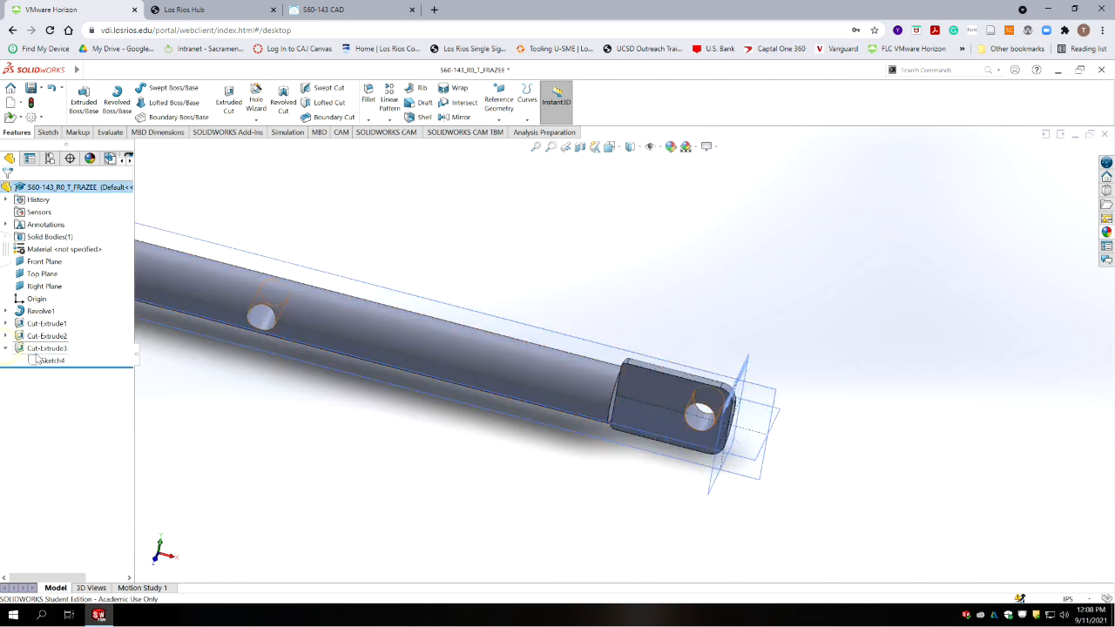
click(50, 360)
click(58, 330)
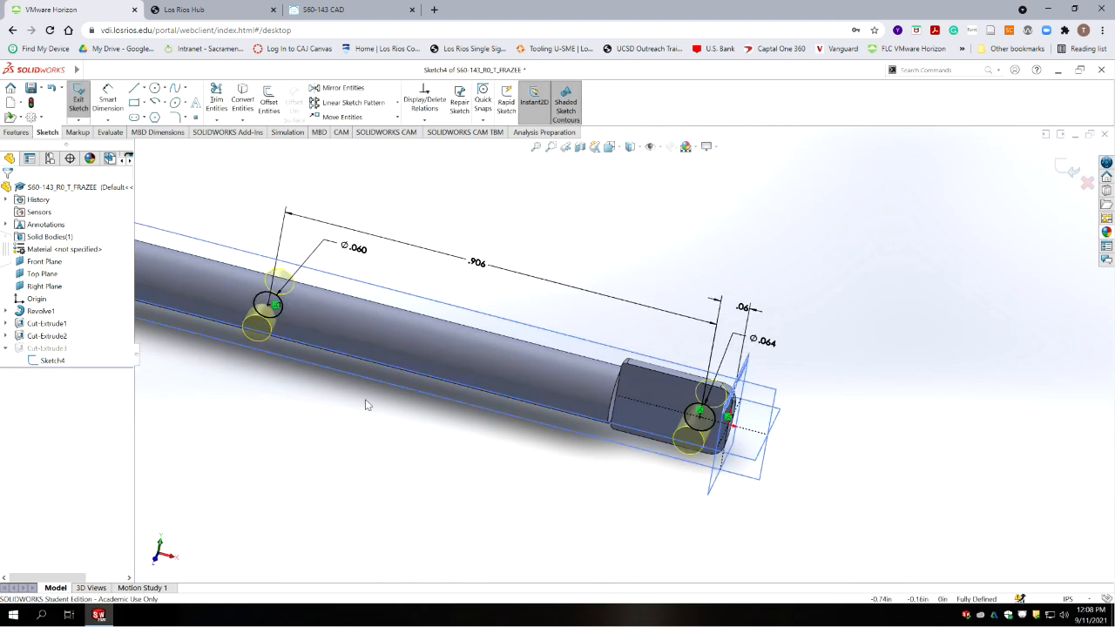
double_click(742, 311)
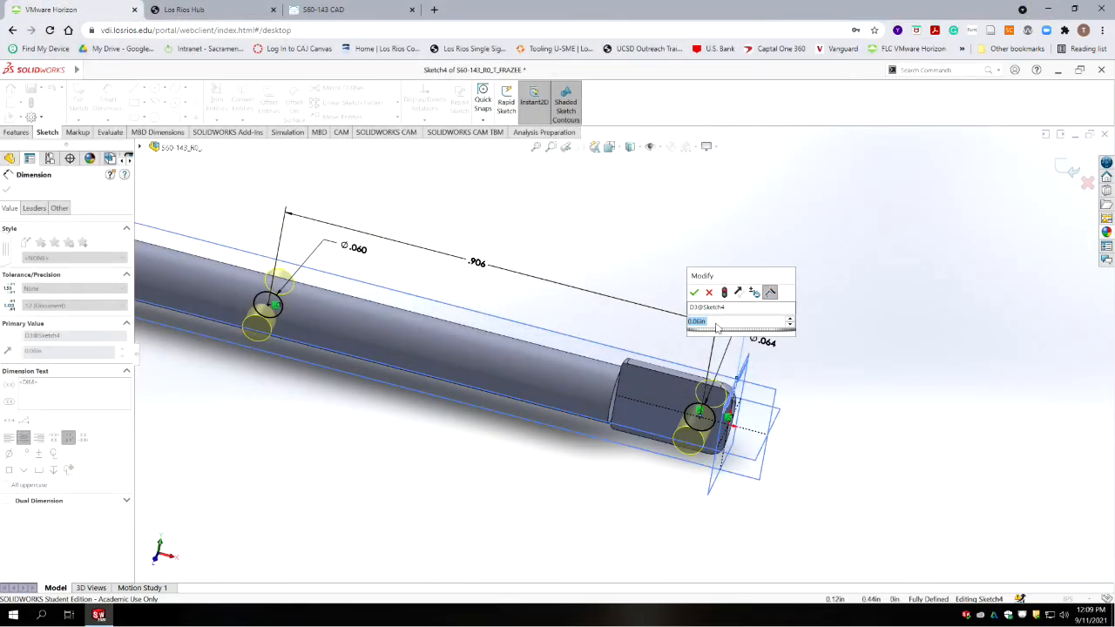
text(.09)
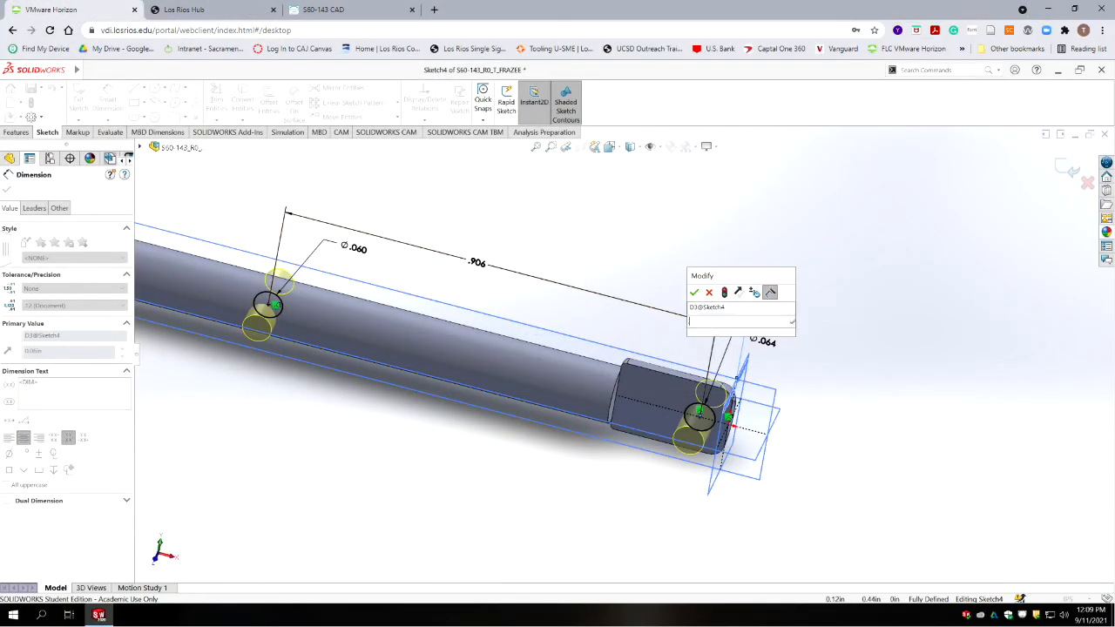
key(Return)
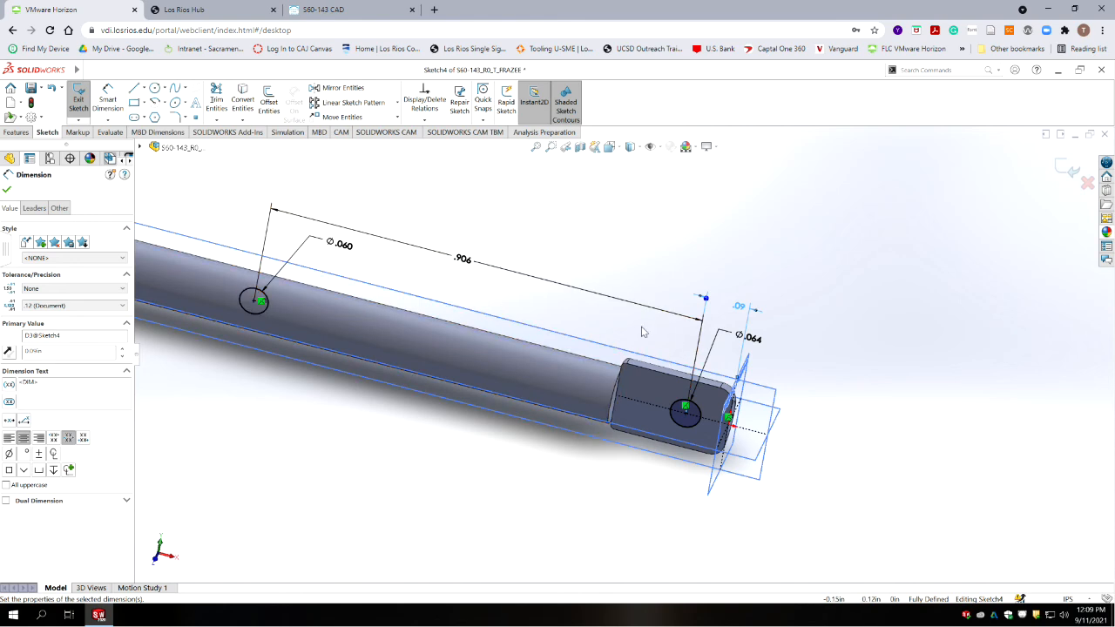
Set the spacing between the two cross holes to 1.447 in as on the S60-143 drawing and exit the sketch
click(464, 268)
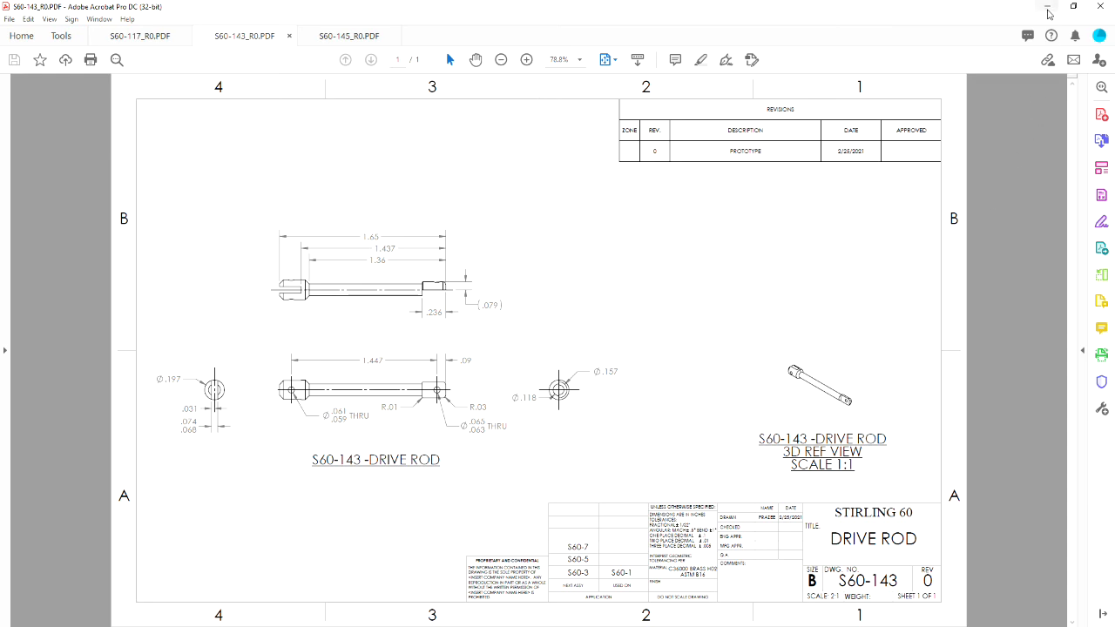
click(1047, 7)
text(1.447)
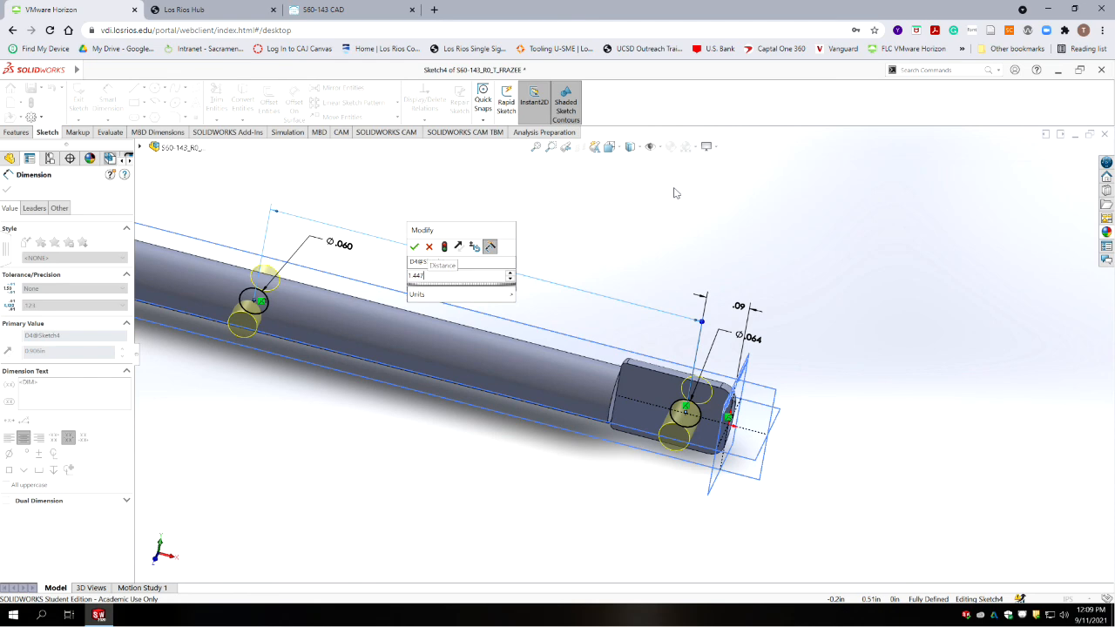
click(412, 248)
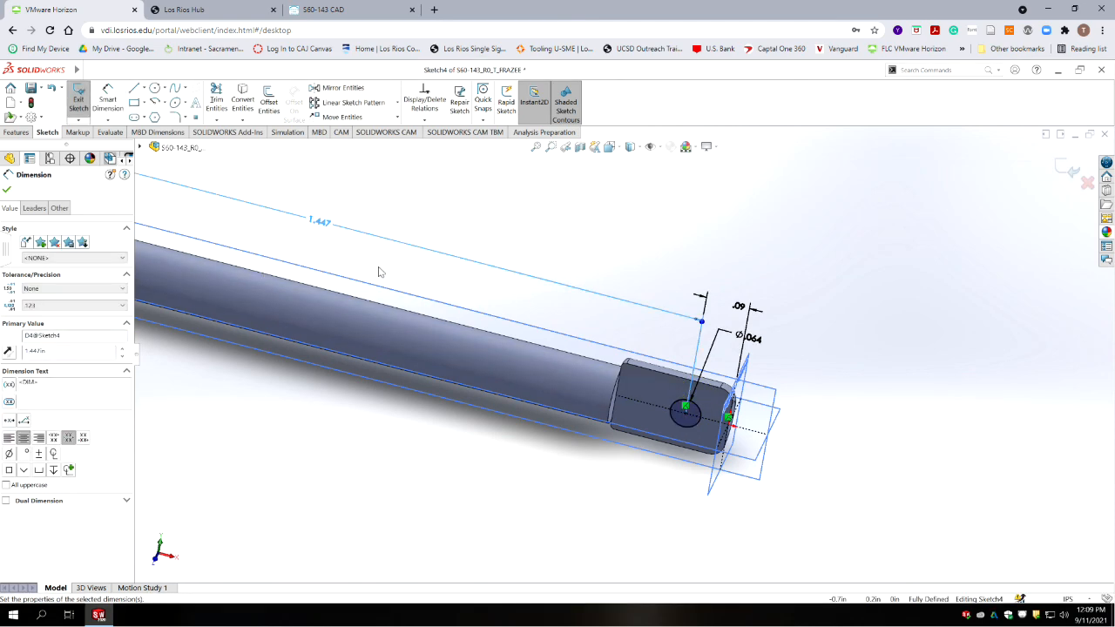
scroll(379, 284, up, 5)
scroll(379, 285, down, 5)
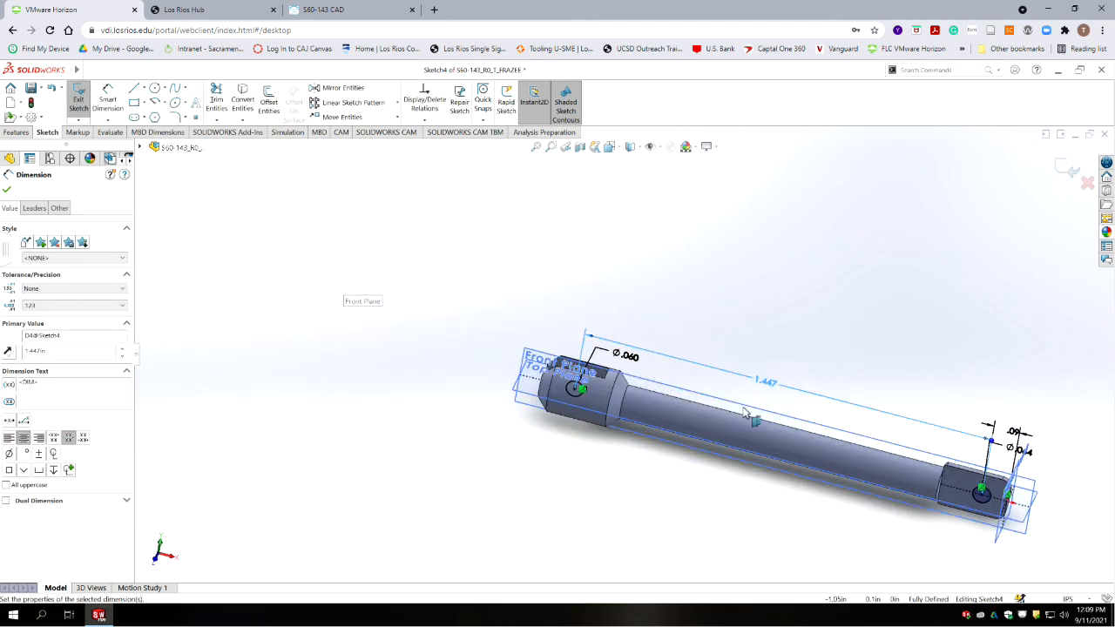
scroll(897, 505, down, 3)
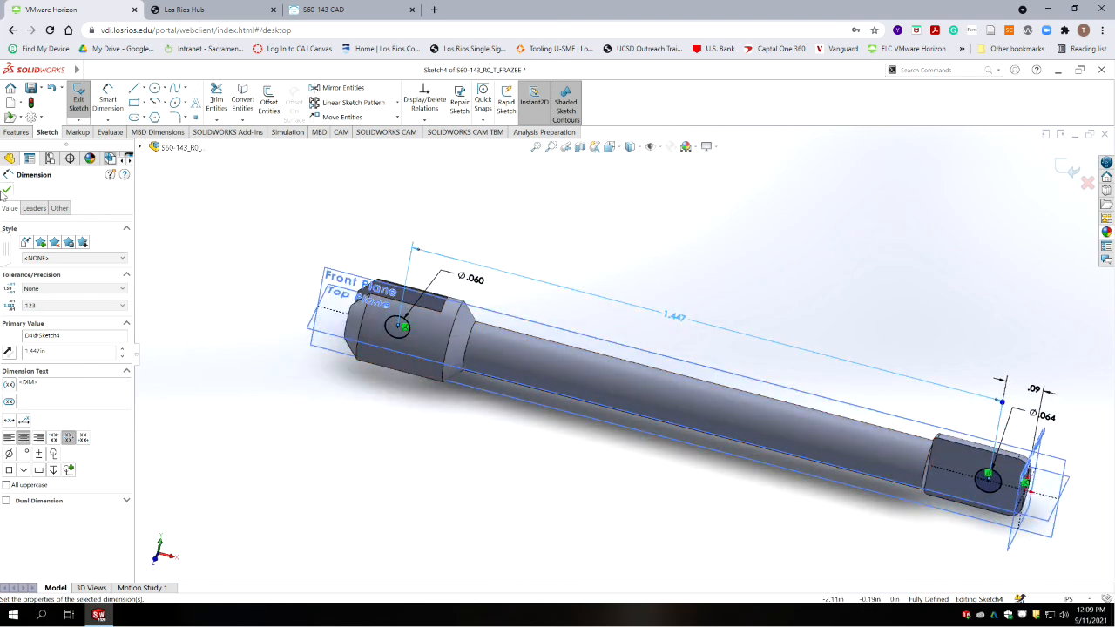
click(7, 188)
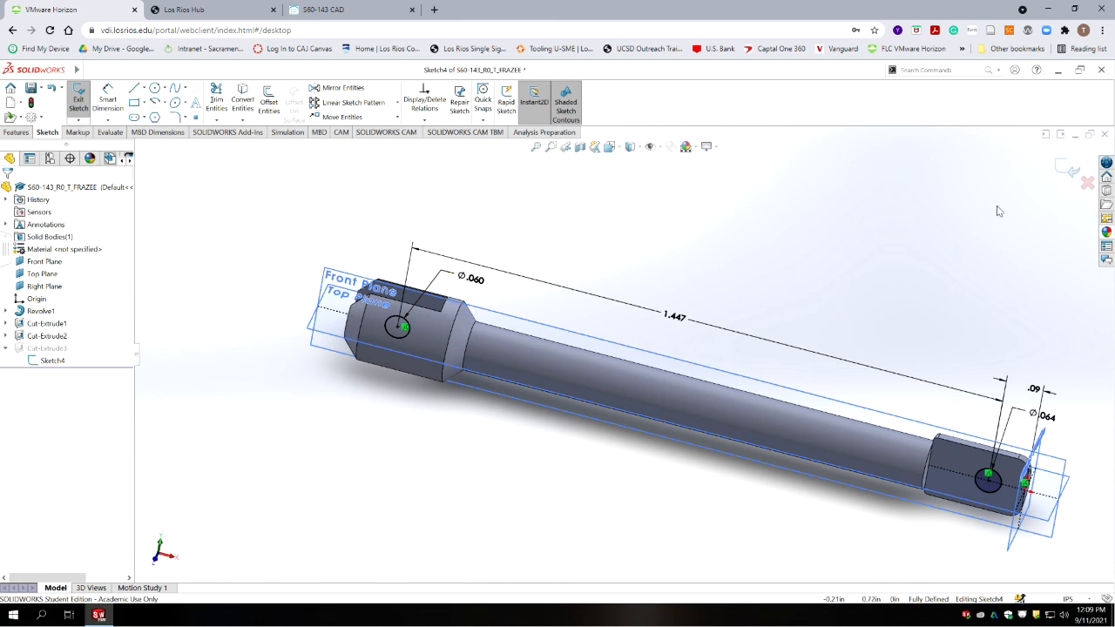
click(1068, 169)
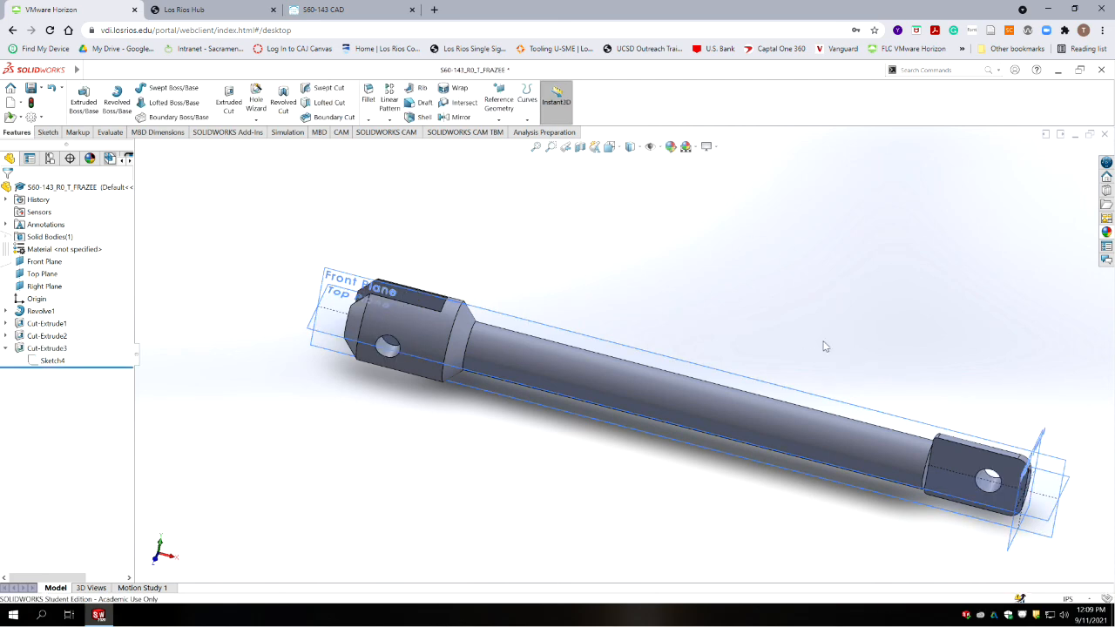
Inspect the finished drive rod, collapse Cut-Extrude3 in the feature tree and save the part
middle_drag(809, 365, 794, 397)
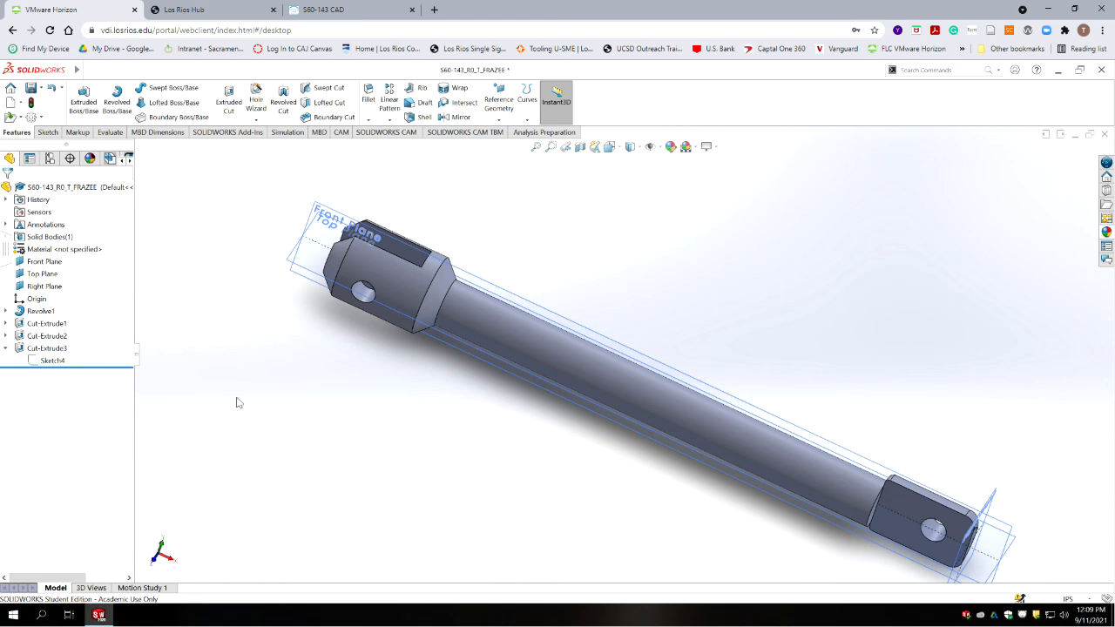
click(6, 348)
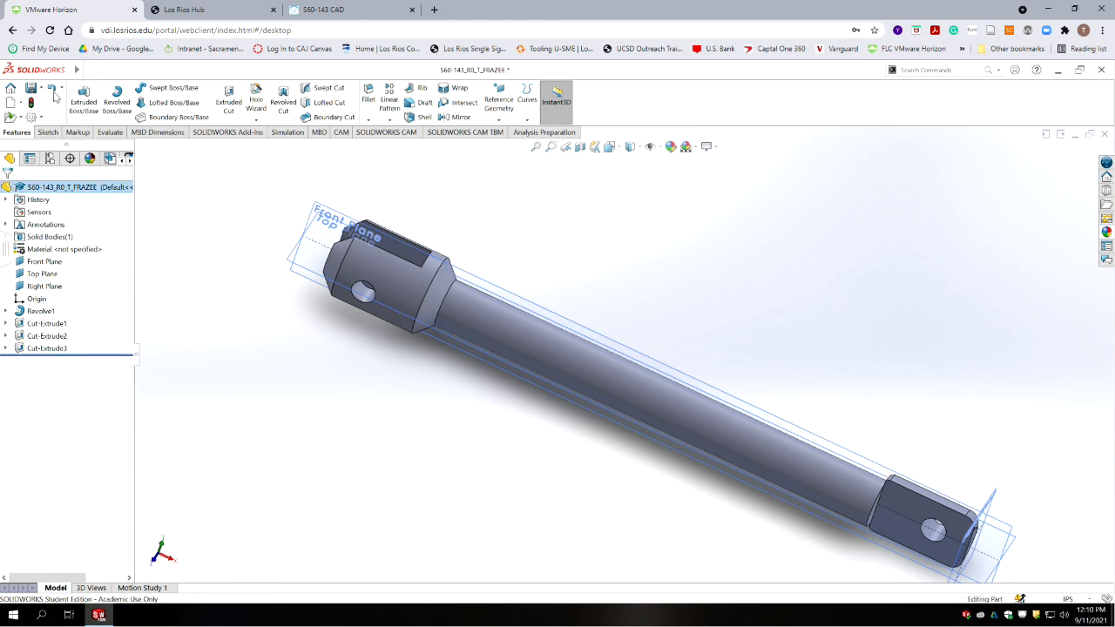
click(32, 89)
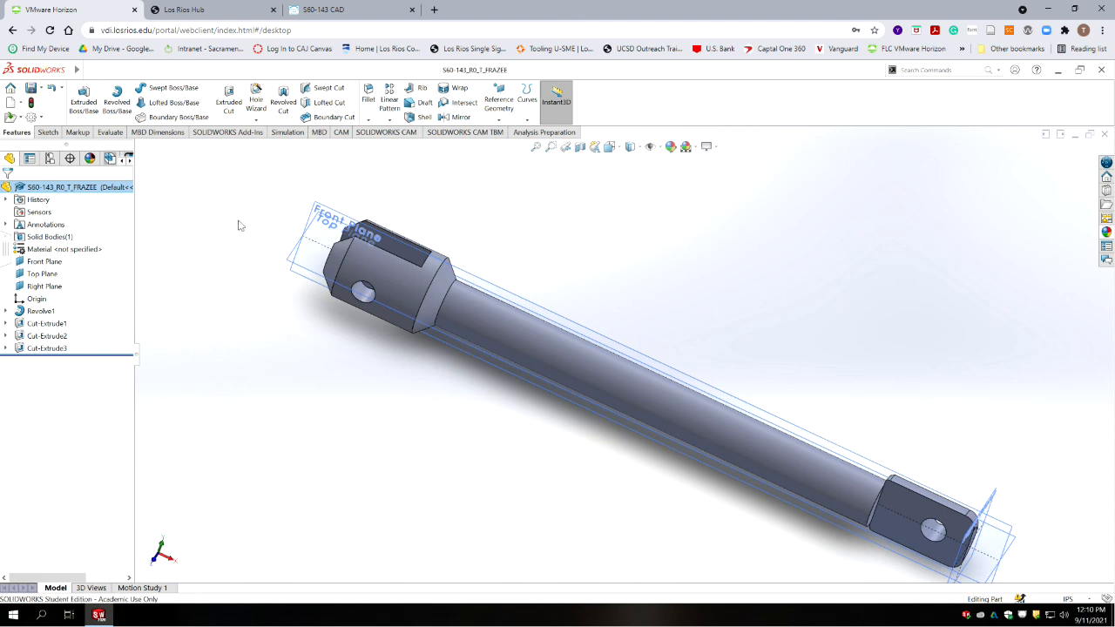